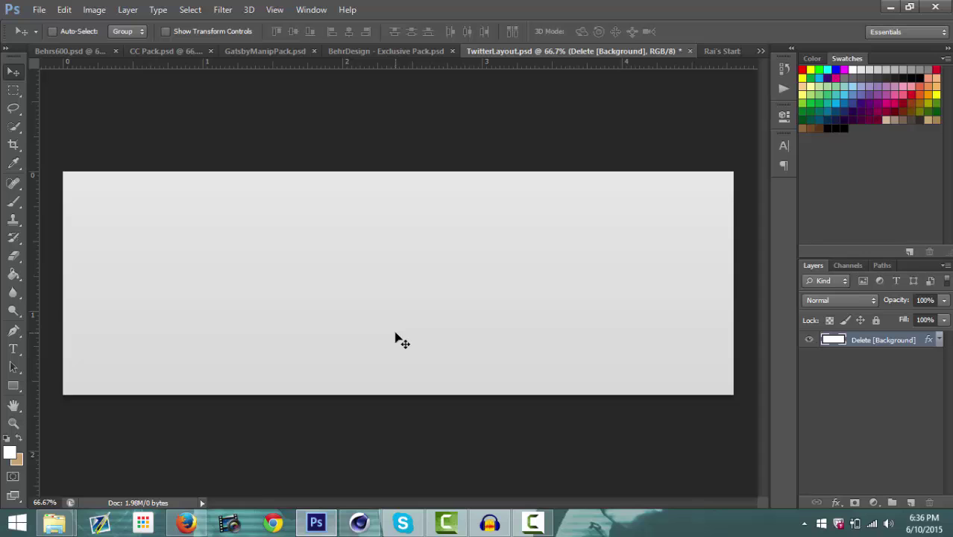
Step: Choose the Pen tool in Path mode for drawing over the light-grey banner
left_click(18, 331)
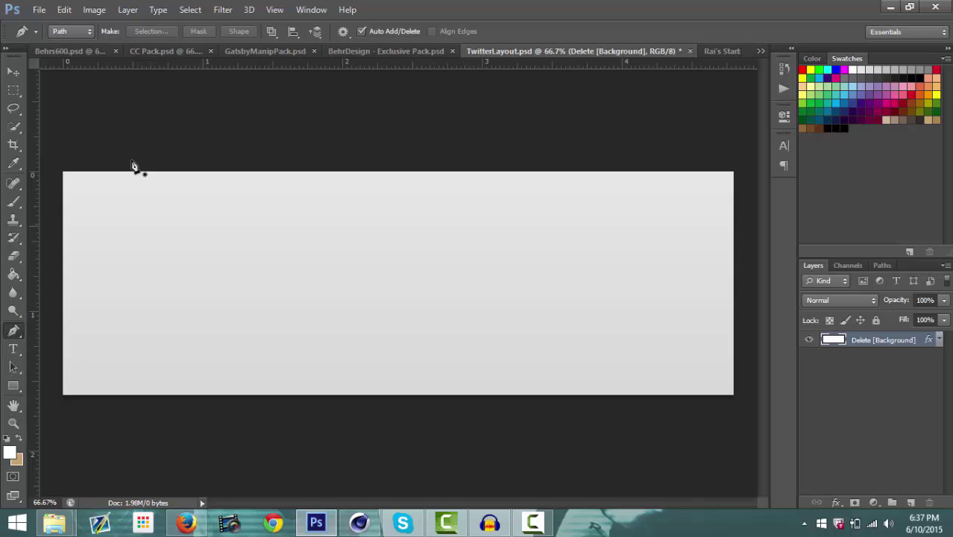
Step: Draw a closed path from above the banner, curving below its bottom-left corner and back up the left edge
left_click(112, 150)
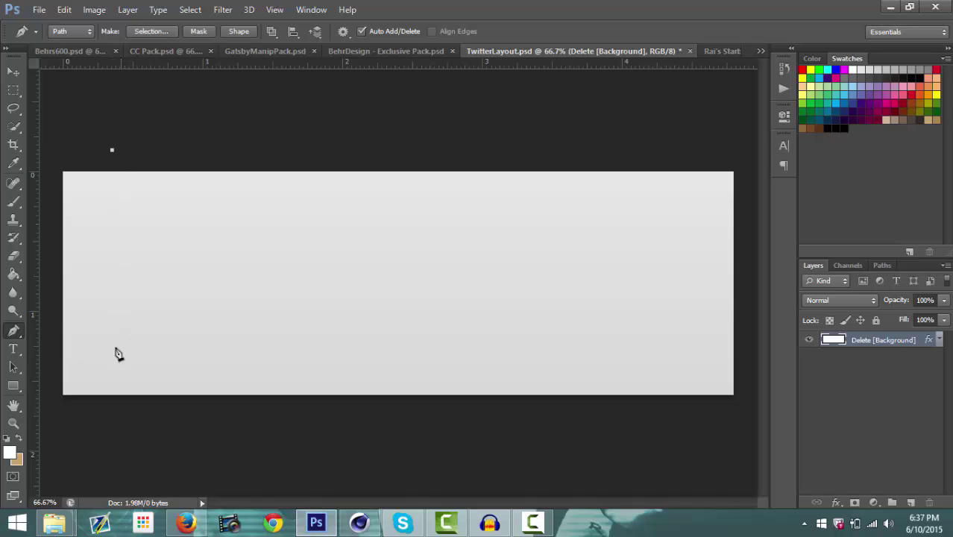
left_click(201, 413)
left_click_drag(219, 423, 288, 500)
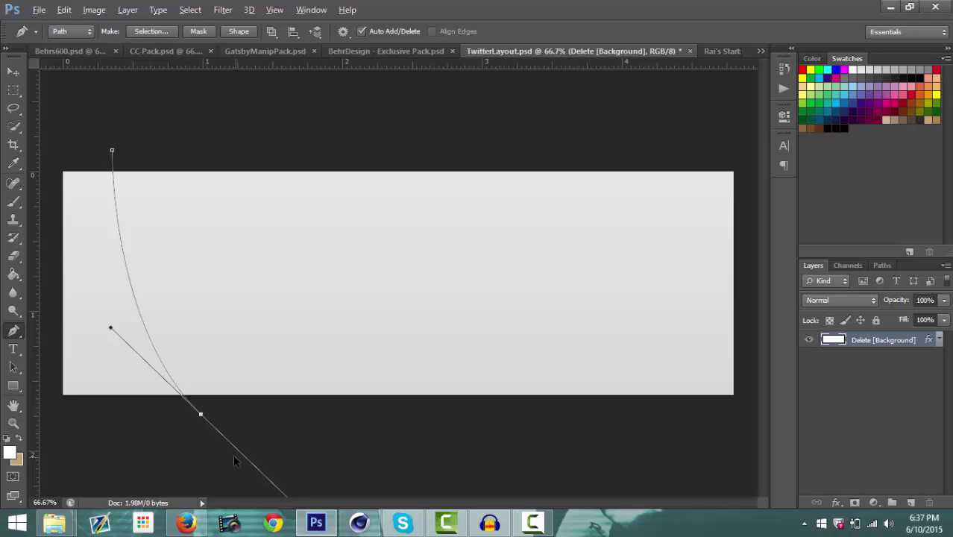
key("ctrl+z")
left_click_drag(176, 411, 245, 534)
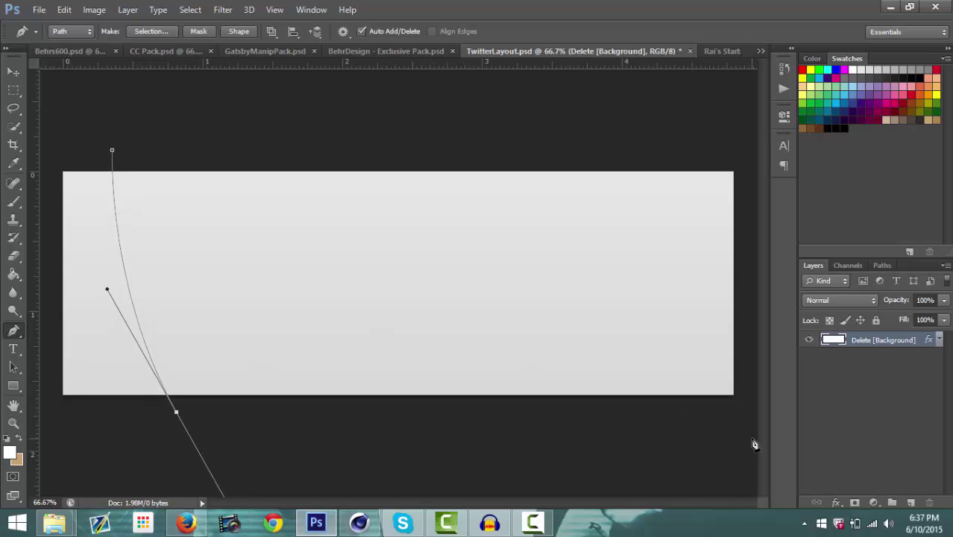
left_click(76, 428)
left_click(45, 395)
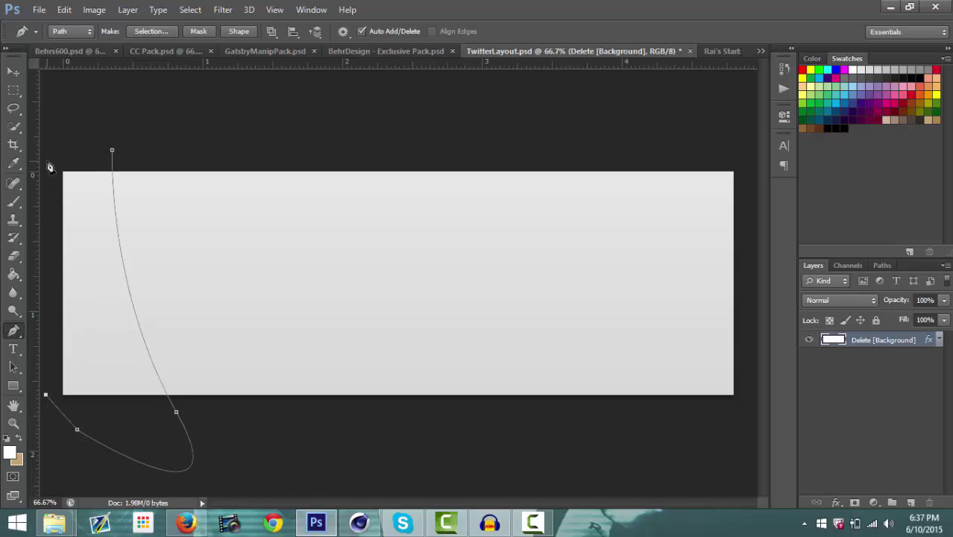
left_click(47, 160)
left_click(112, 150)
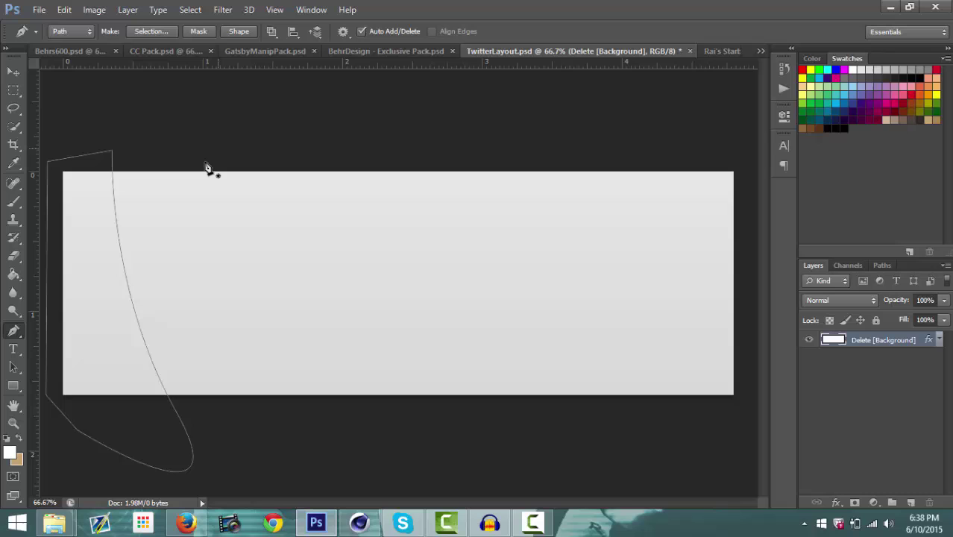
Step: Create a new empty layer, Layer 1
right_click(110, 273)
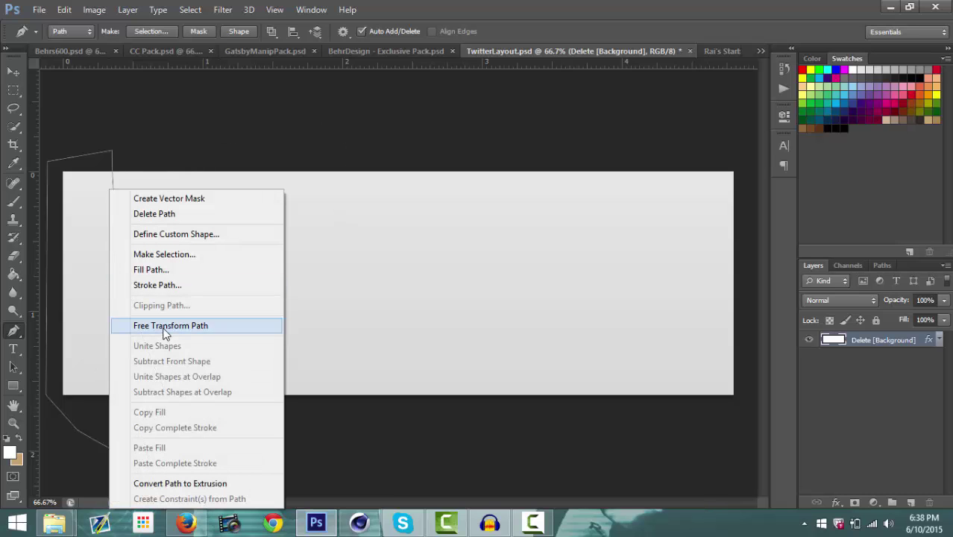
left_click(909, 504)
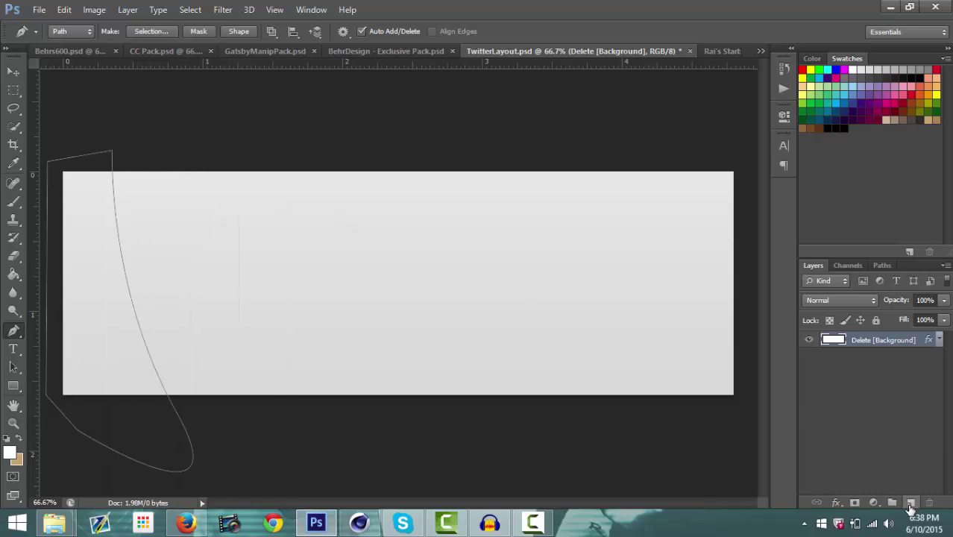
left_click(911, 505)
Step: Fill the curved path with white on Layer 1, then delete the path outline
right_click(173, 95)
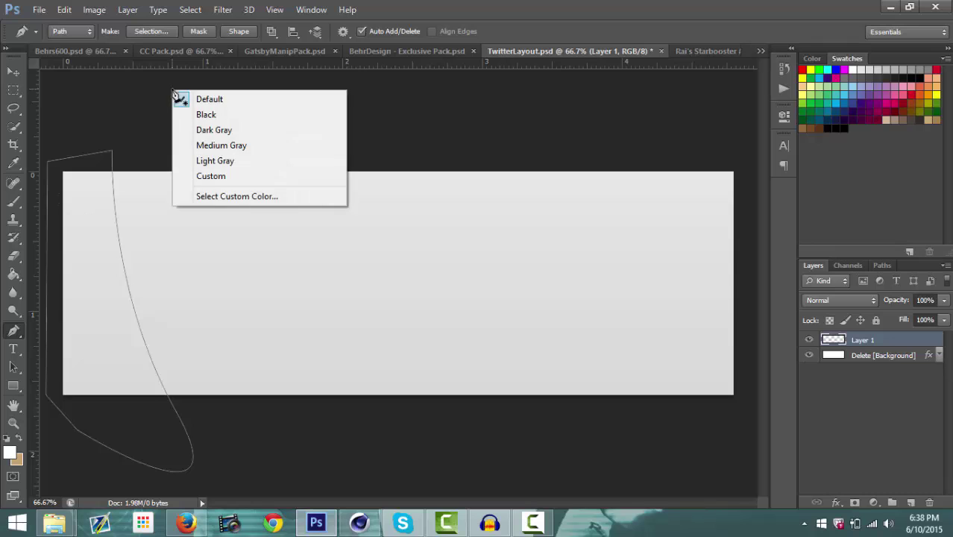
left_click(204, 324)
right_click(204, 324)
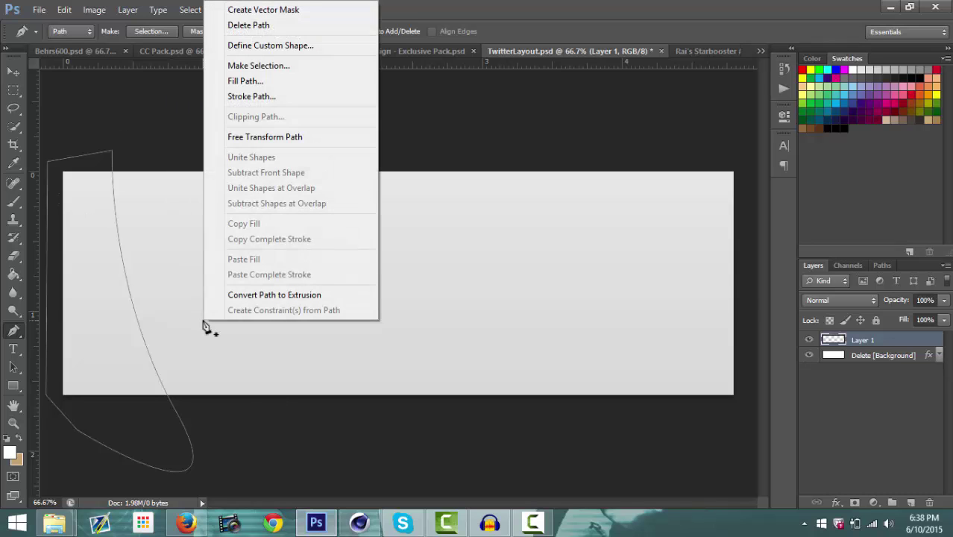
left_click(280, 81)
left_click(568, 126)
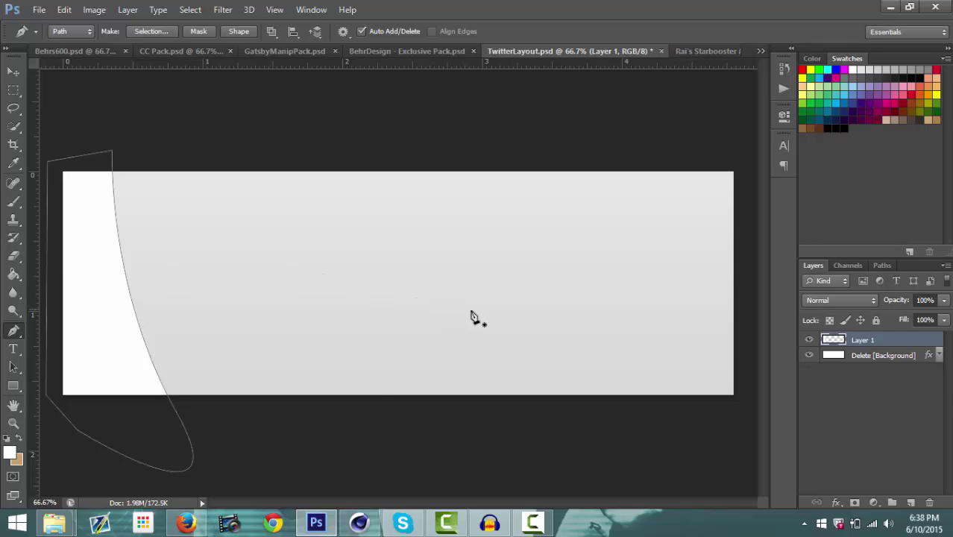
right_click(211, 220)
left_click(283, 215)
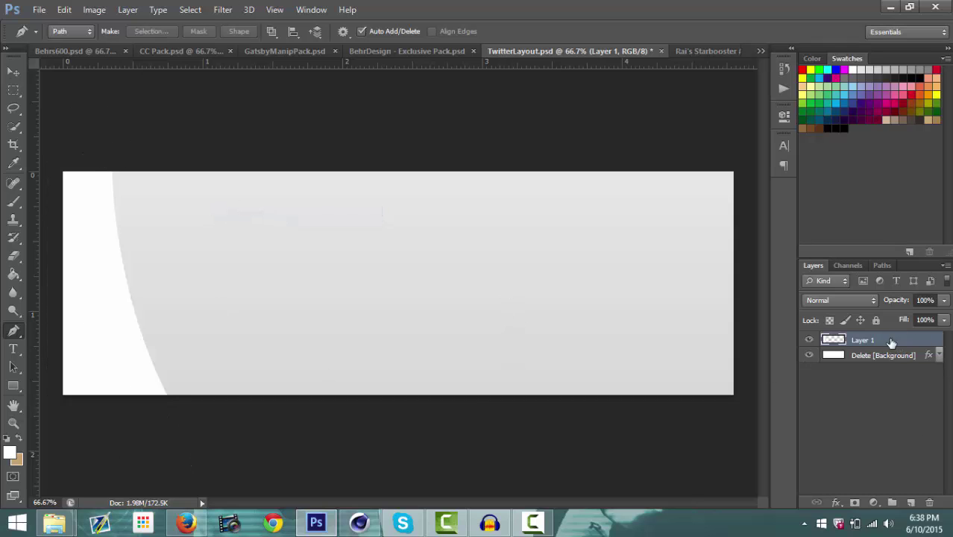
Step: Add a Gradient Overlay at 20% opacity to Layer 1
left_click(835, 502)
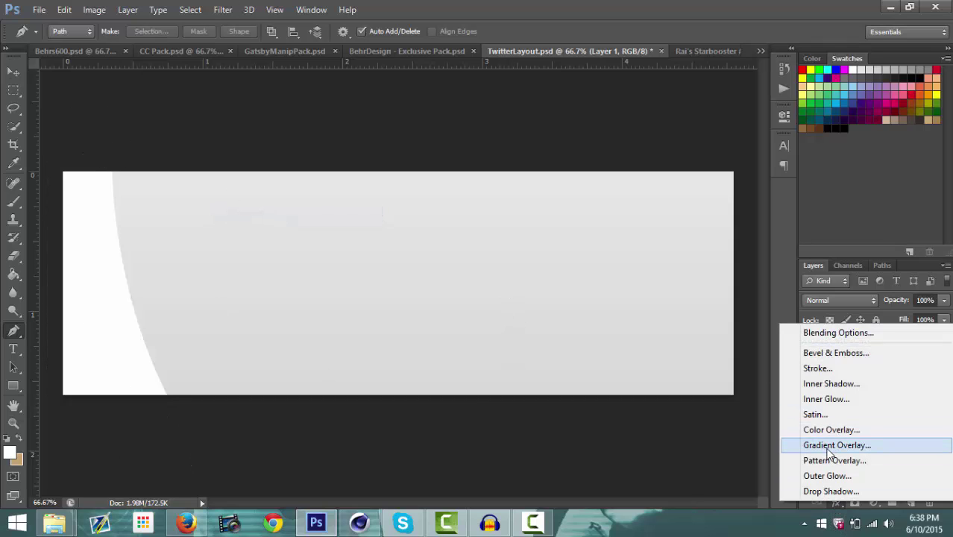
left_click(827, 446)
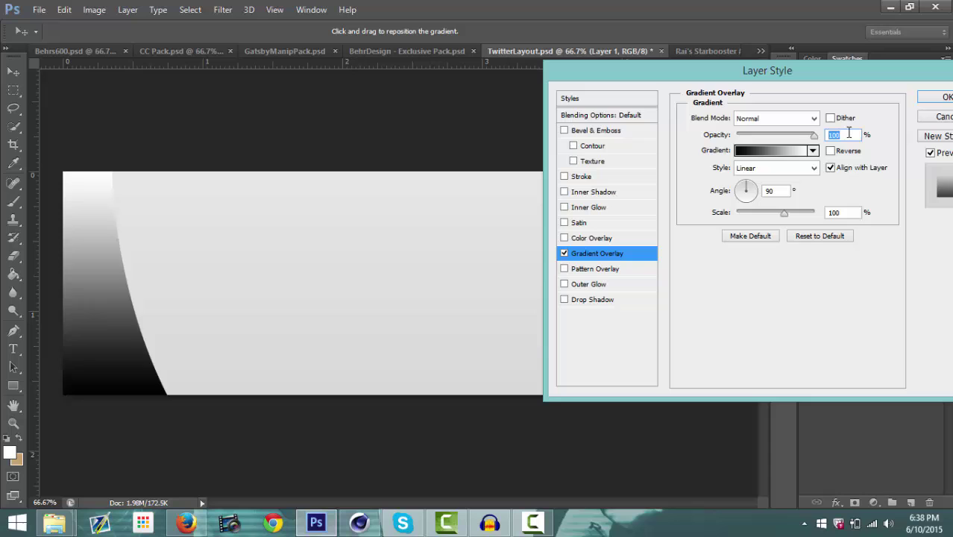
type("20")
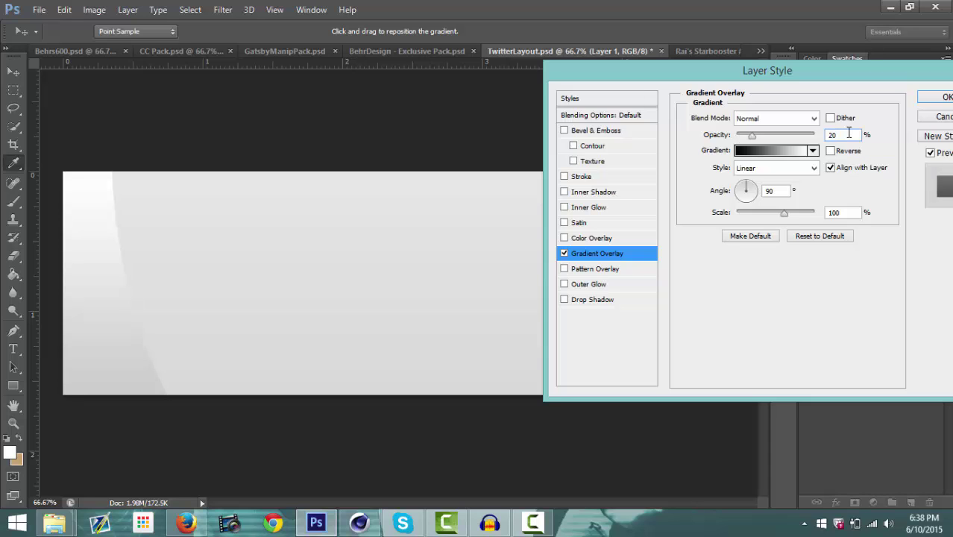
key("Return")
Step: Add a Drop Shadow at 50% opacity and 32 px size, and apply both effects
left_click(836, 502)
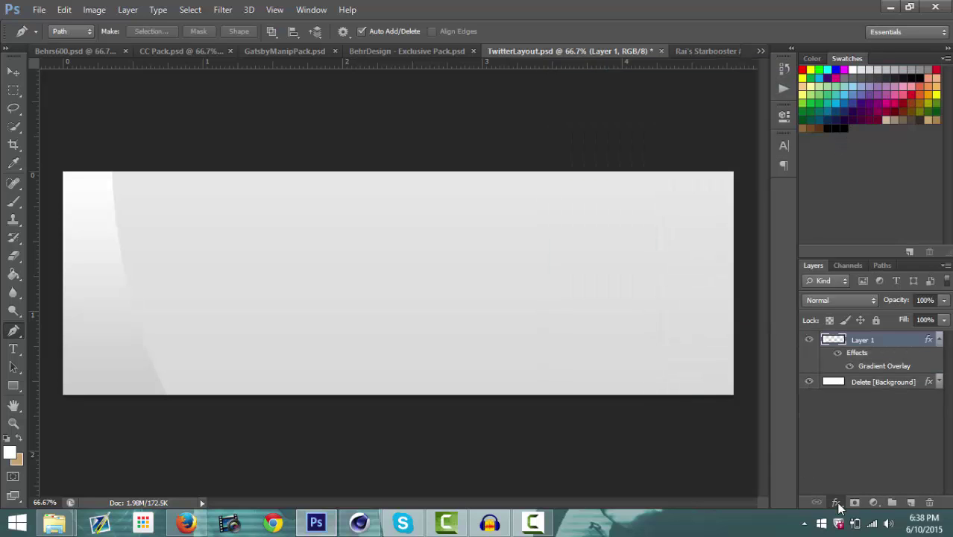
left_click(814, 445)
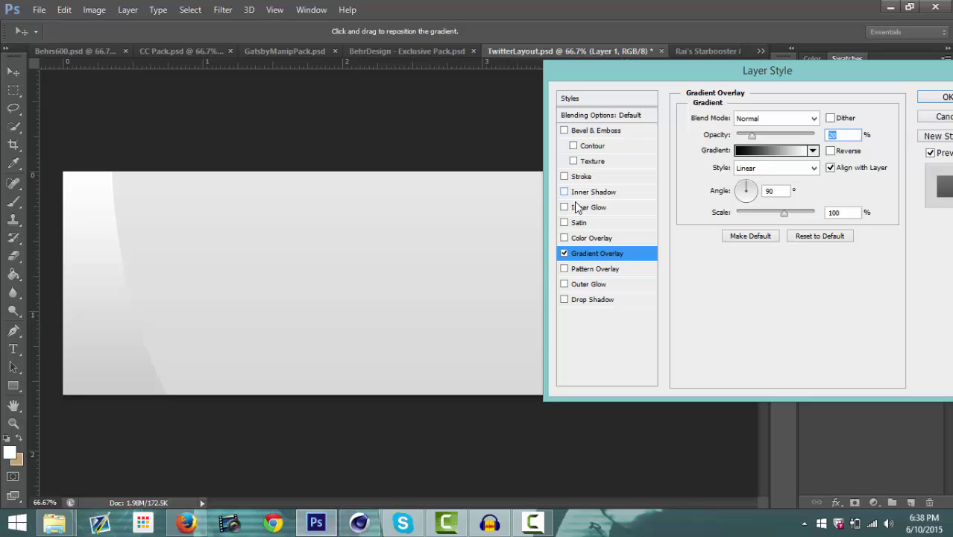
left_click(577, 299)
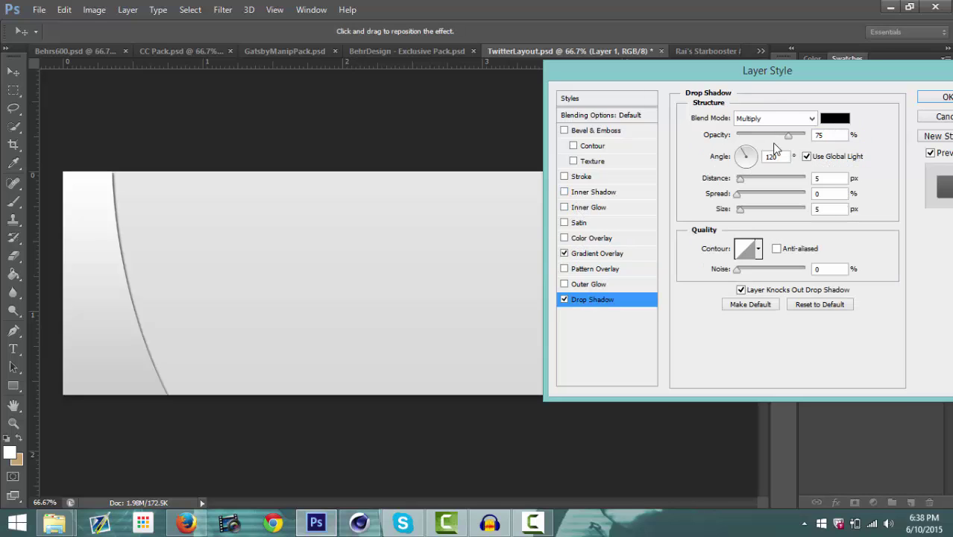
double_click(829, 135)
left_click_drag(791, 137, 784, 136)
mouse_move(740, 211)
left_mouse_down()
mouse_move(761, 213)
mouse_move(751, 217)
left_mouse_up()
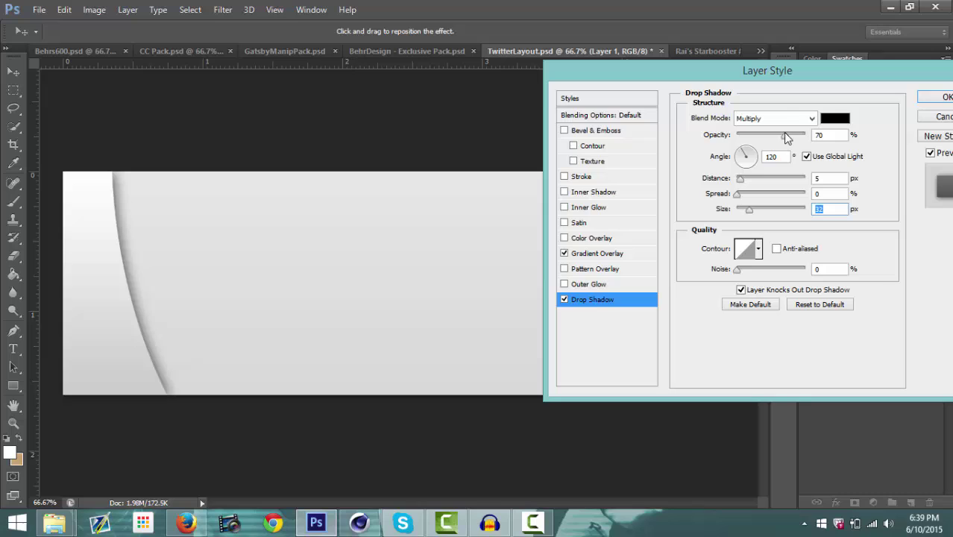
left_click_drag(784, 133, 772, 132)
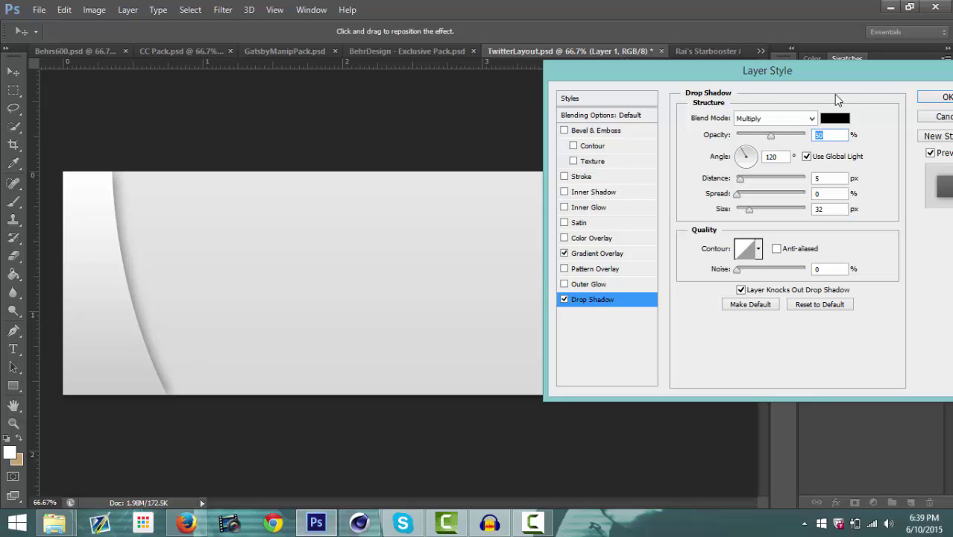
left_click(944, 98)
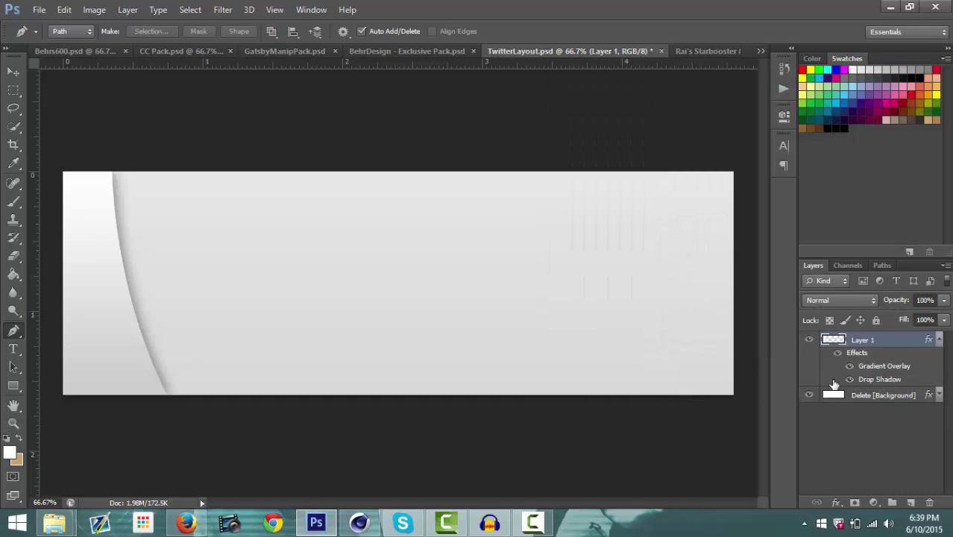
Step: Duplicate Layer 1 with its effects and shift the copy to form a second parallel arc
key("ctrl+j")
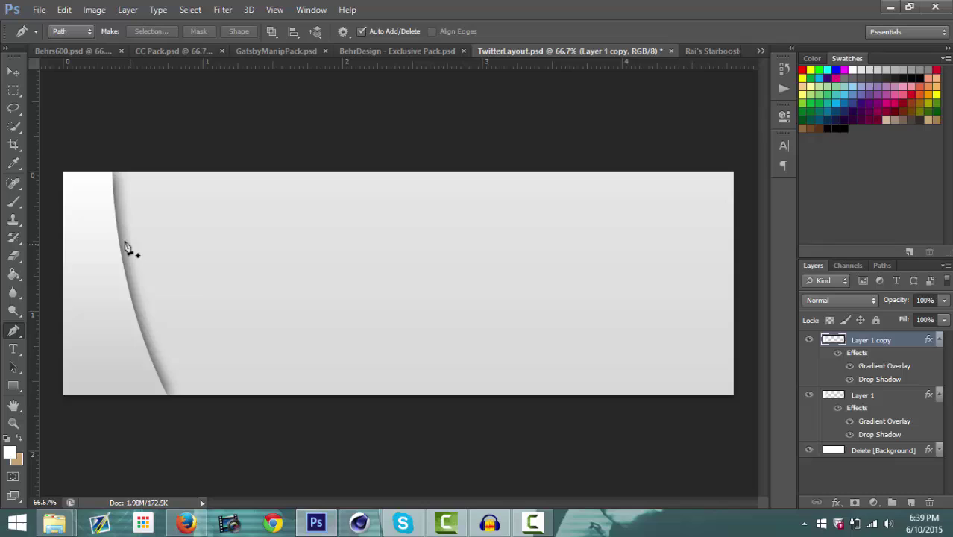
left_click(13, 72)
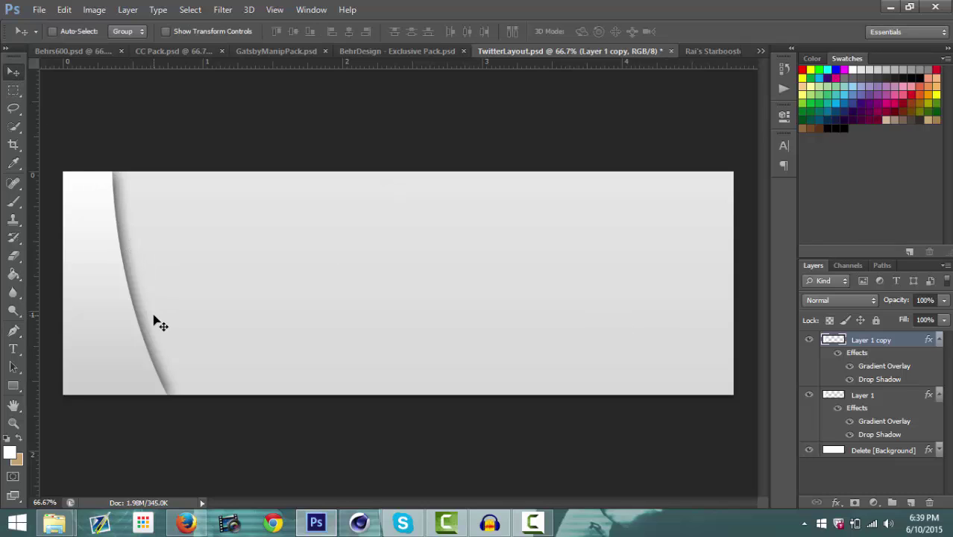
left_click_drag(154, 320, 127, 317)
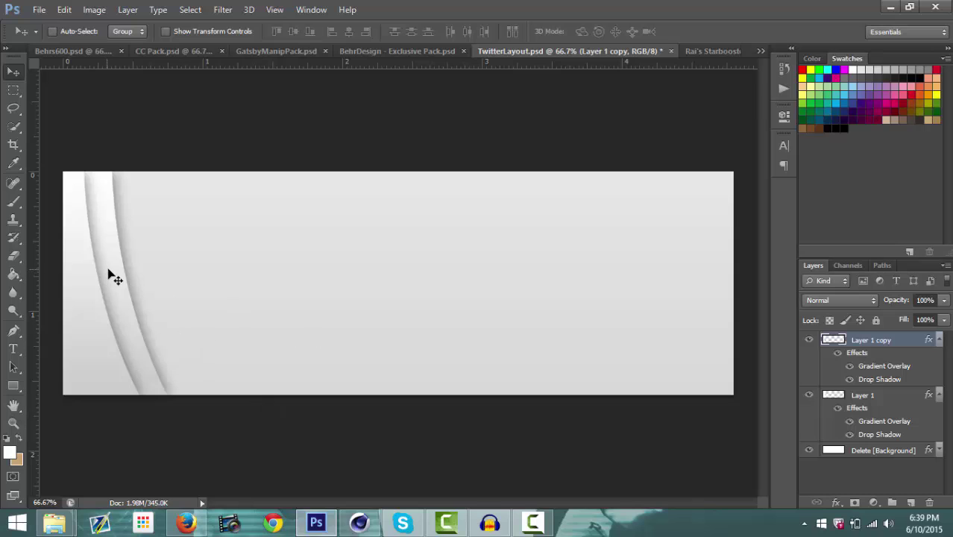
left_click_drag(111, 274, 112, 278)
Step: Collapse the effects lists, select Layer 1 with Layer 1 copy, and duplicate both unmerged layers
left_click(939, 341)
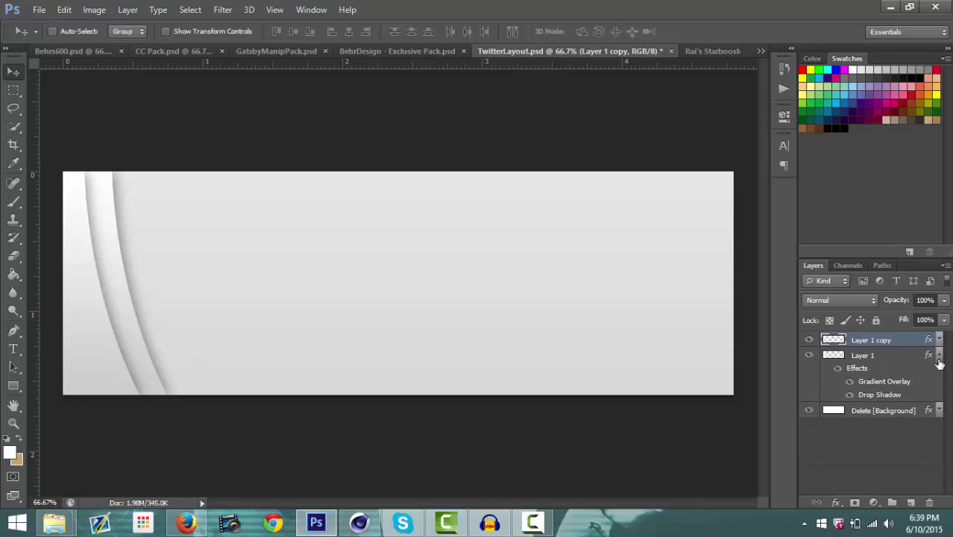
left_click(938, 356)
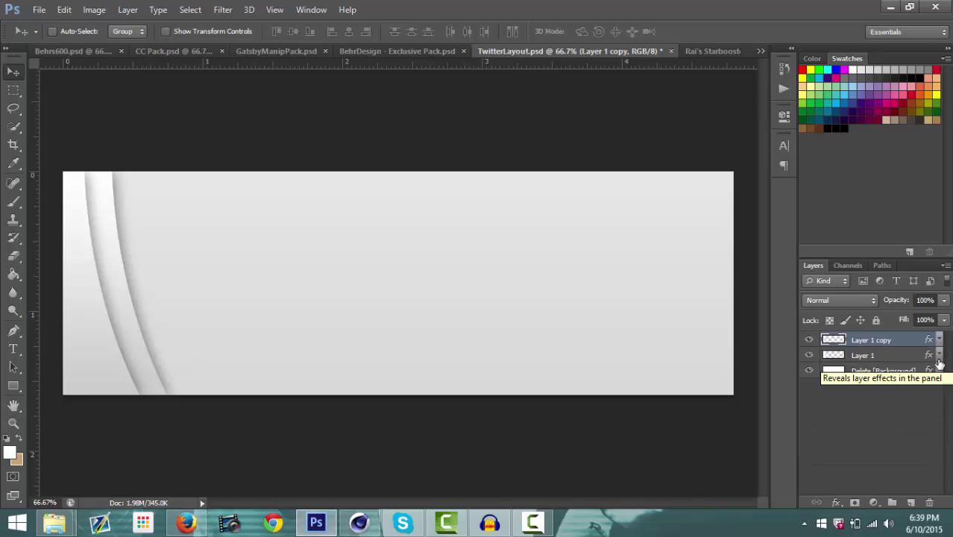
left_click(885, 357, "shift")
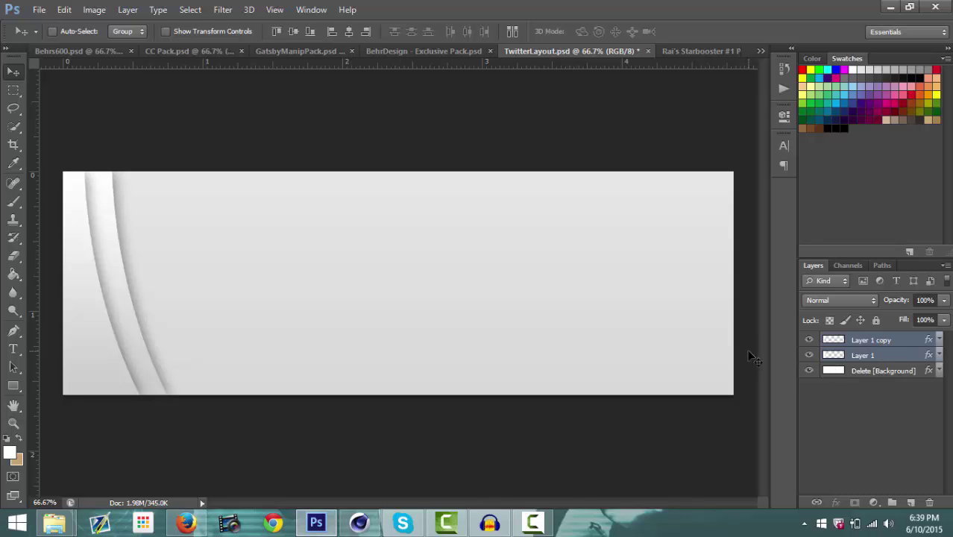
key("ctrl+e")
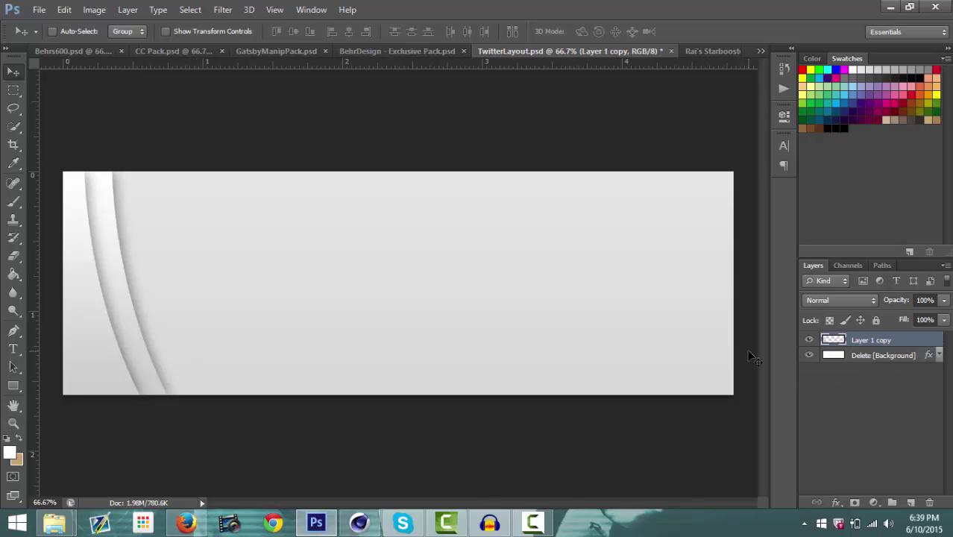
key("ctrl+z")
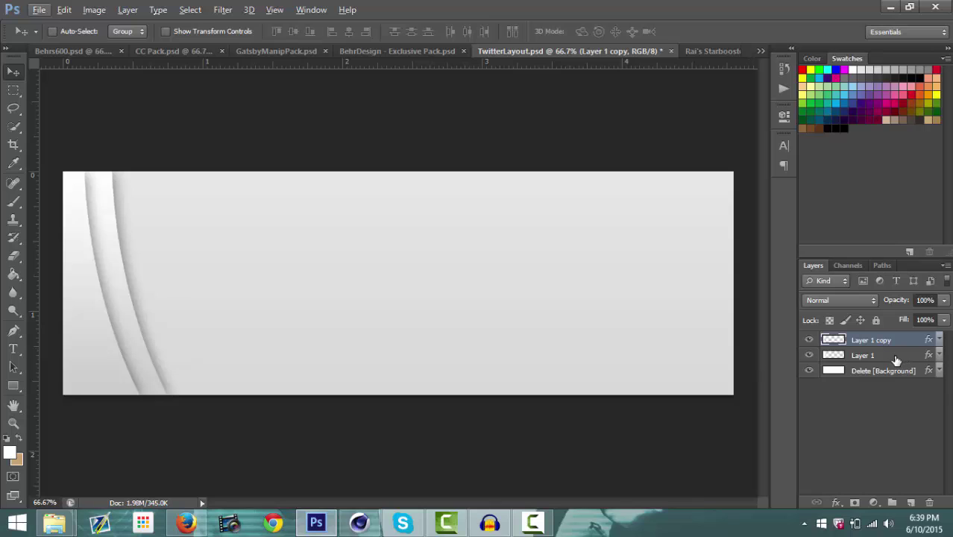
left_click(887, 361, "shift")
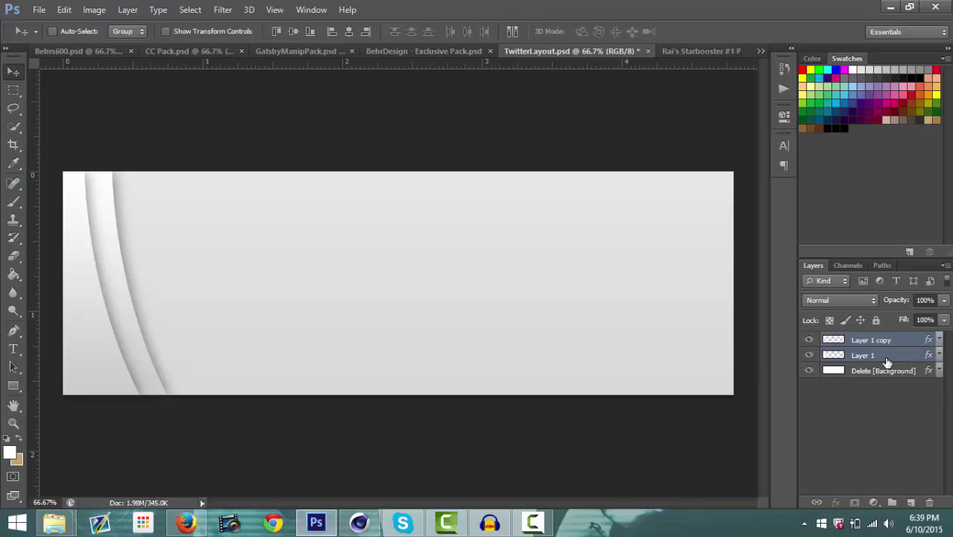
key("ctrl+j")
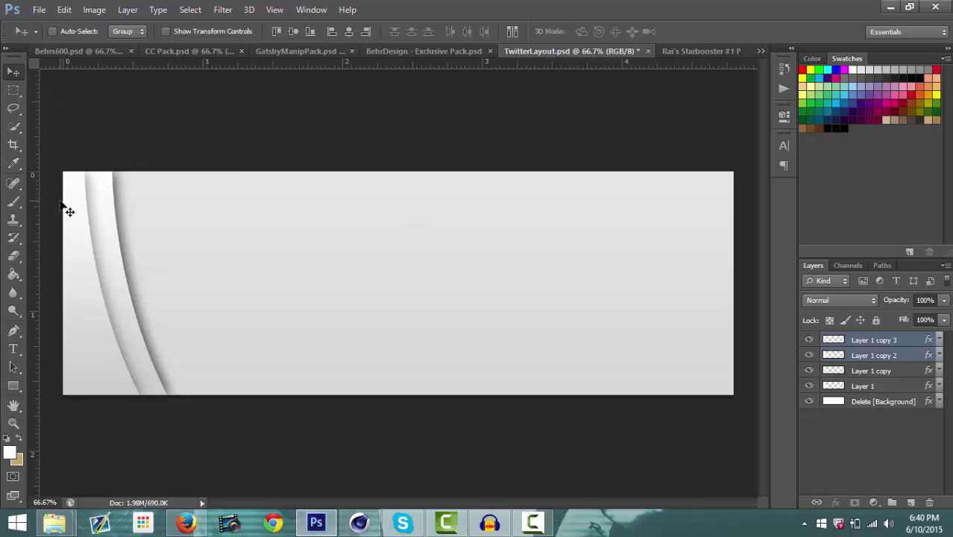
Step: Flip the duplicated curve pair horizontally with Free Transform
key("ctrl+t")
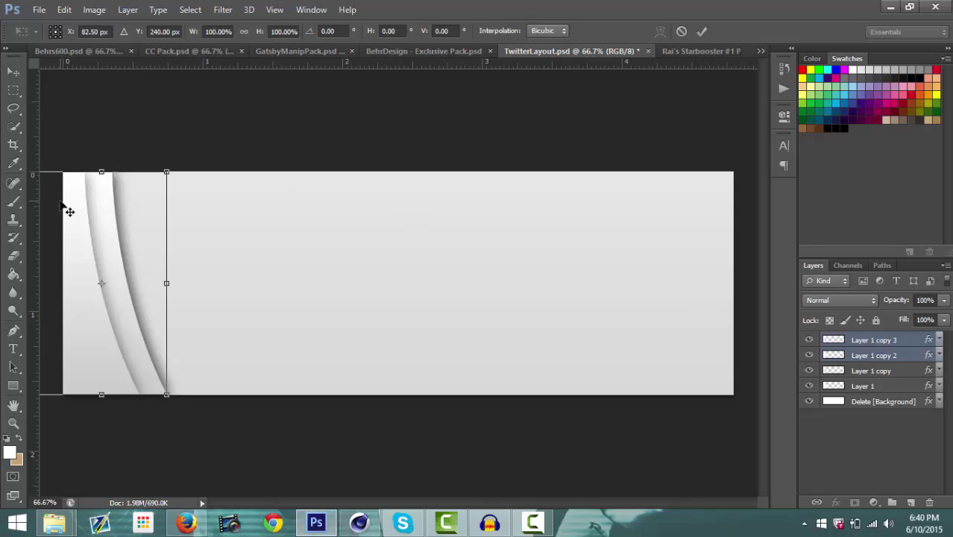
right_click(101, 208)
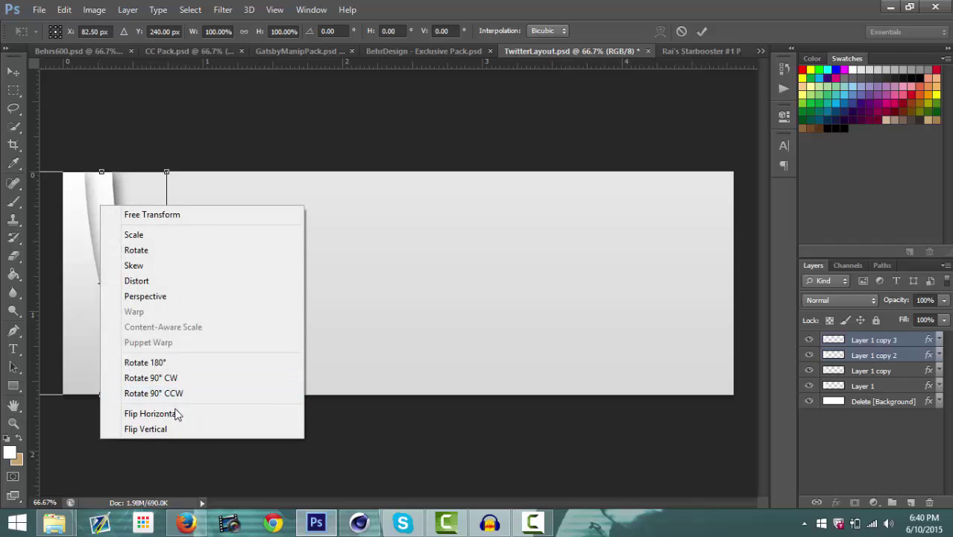
left_click(176, 411)
key("Return")
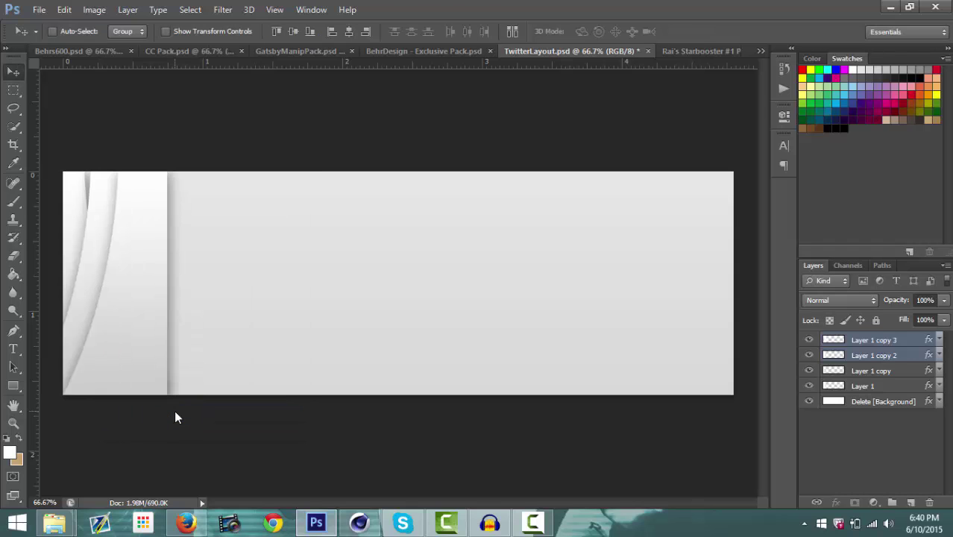
Step: Move the mirrored curves to the banner's right edge
left_click_drag(173, 282, 446, 298)
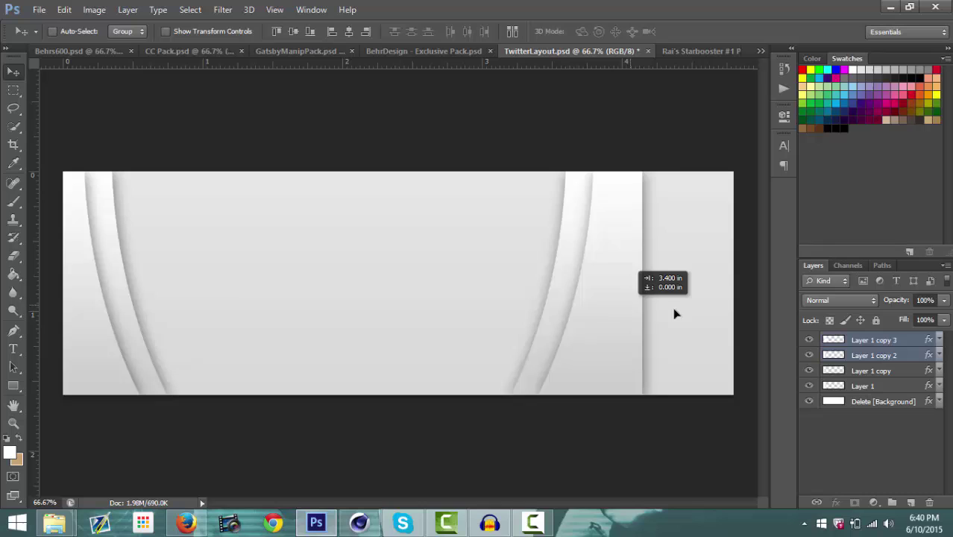
left_click_drag(673, 314, 726, 311)
key("ctrl+alt+z")
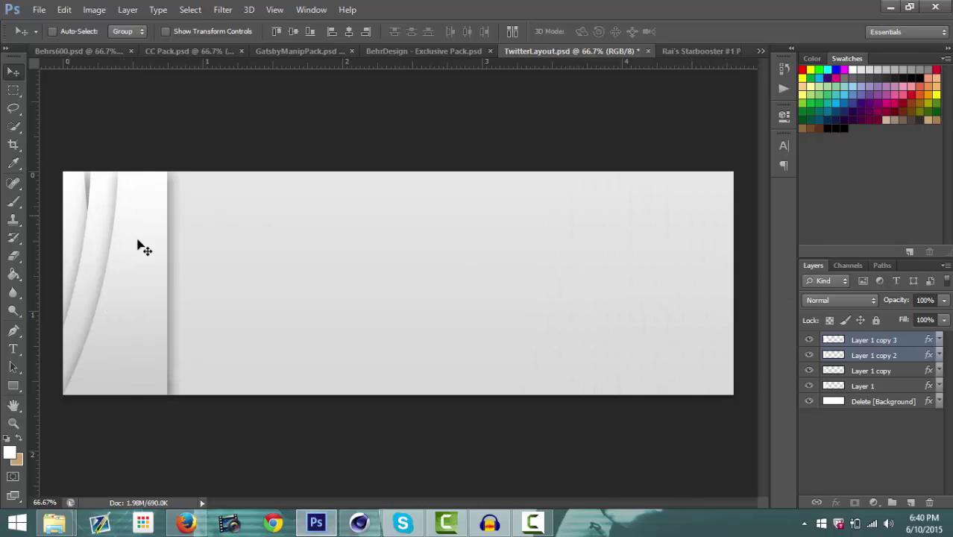
left_click_drag(144, 249, 723, 260)
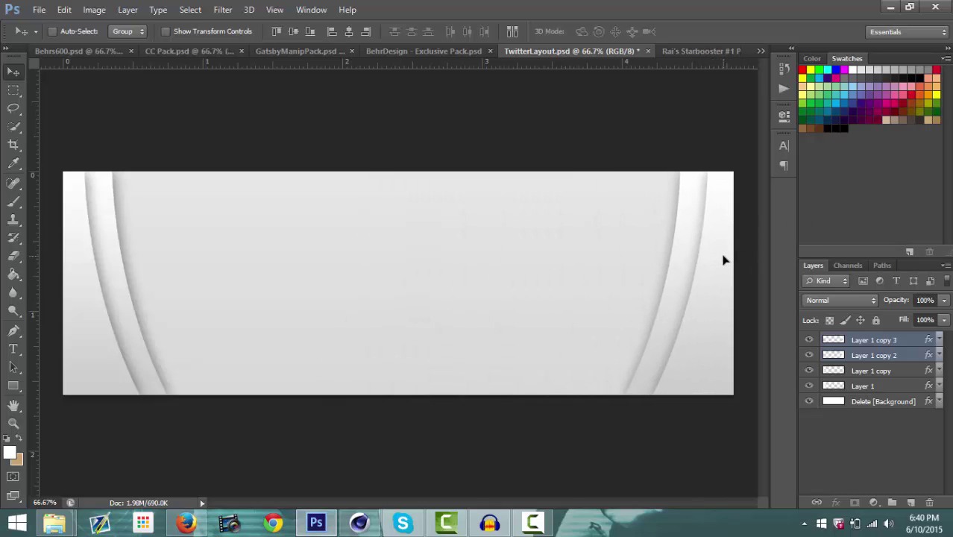
key("Right")
key("Right")
key("Right")
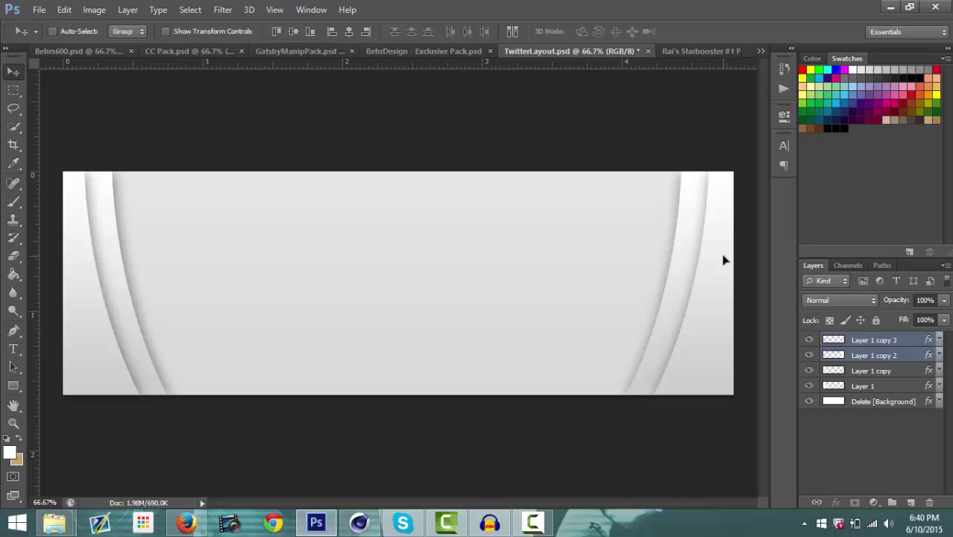
key("super+c")
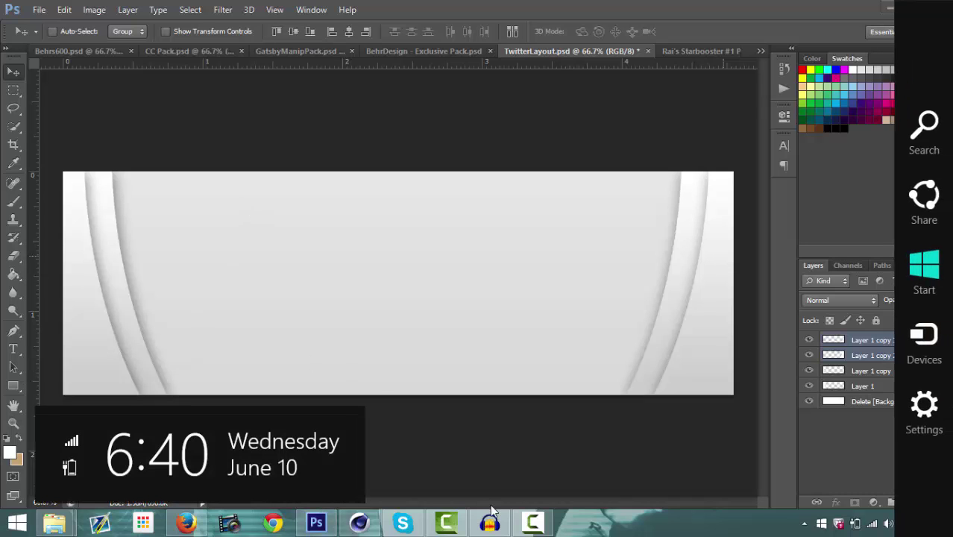
Step: Make the Axis layer visible in Rai's Starbooster #1 Pack and drag the logo into TwitterLayout
key("Escape")
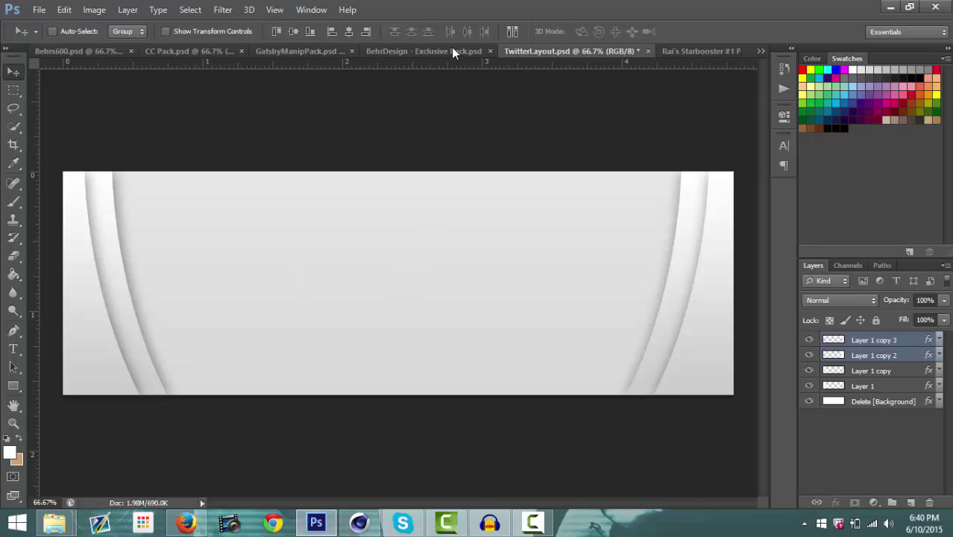
left_click(683, 51)
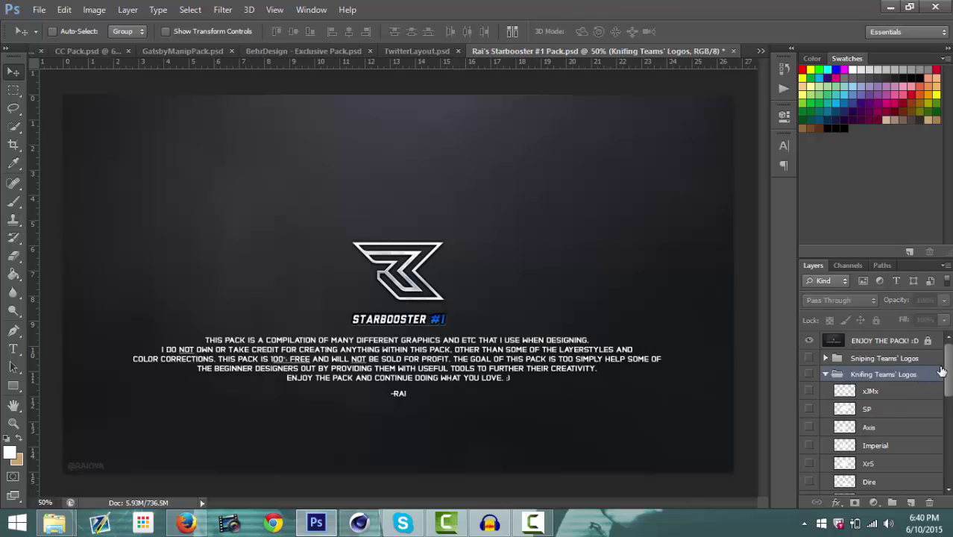
scroll(946, 376, "down", 5)
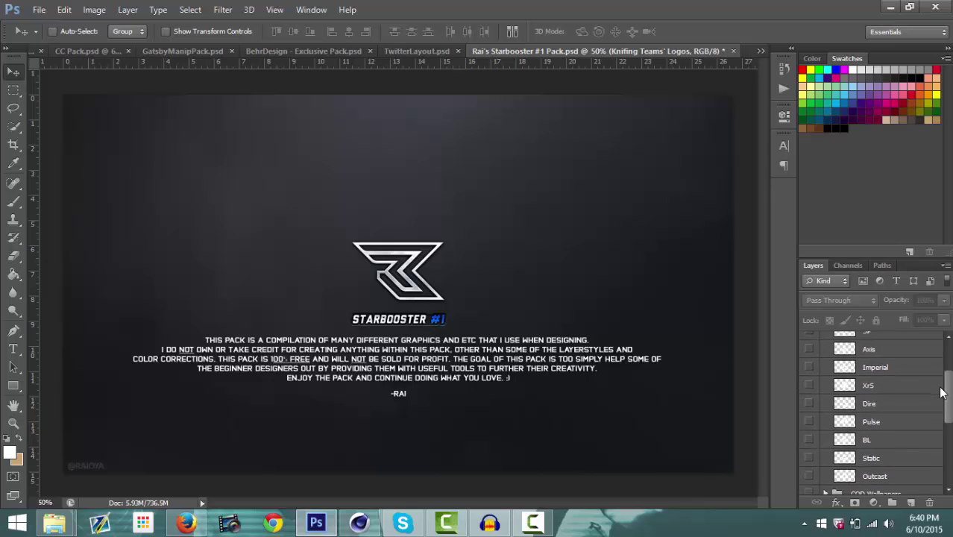
scroll(942, 387, "up", 2)
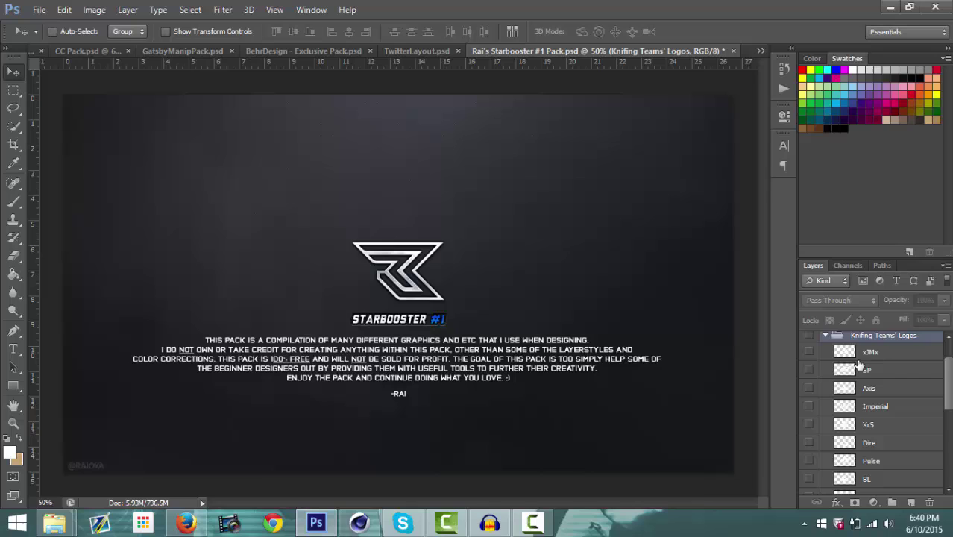
left_click(810, 388)
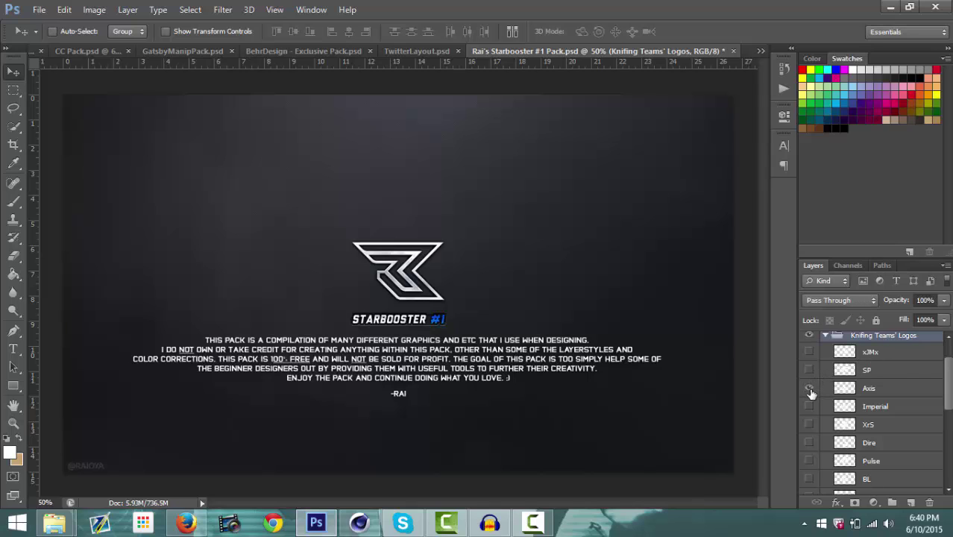
left_click(850, 388)
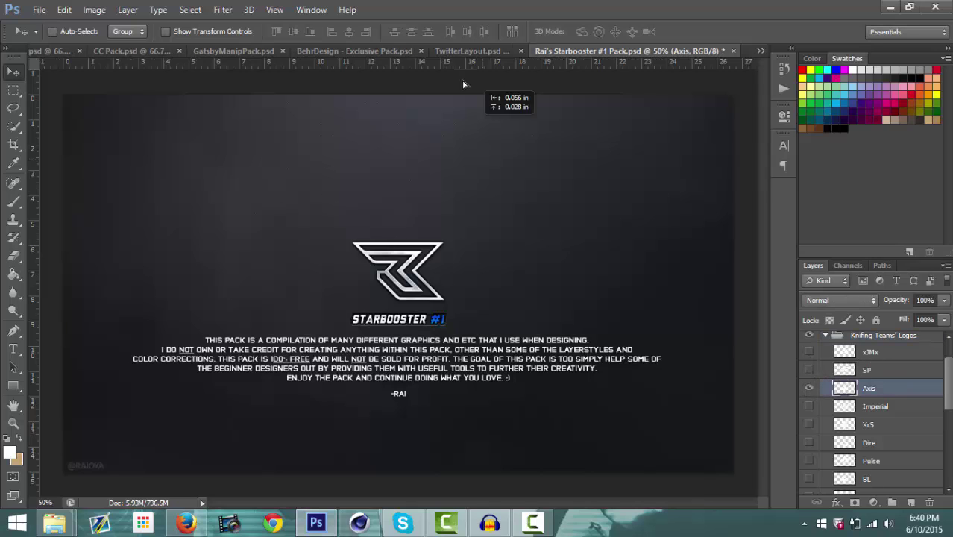
left_click_drag(454, 58, 427, 309)
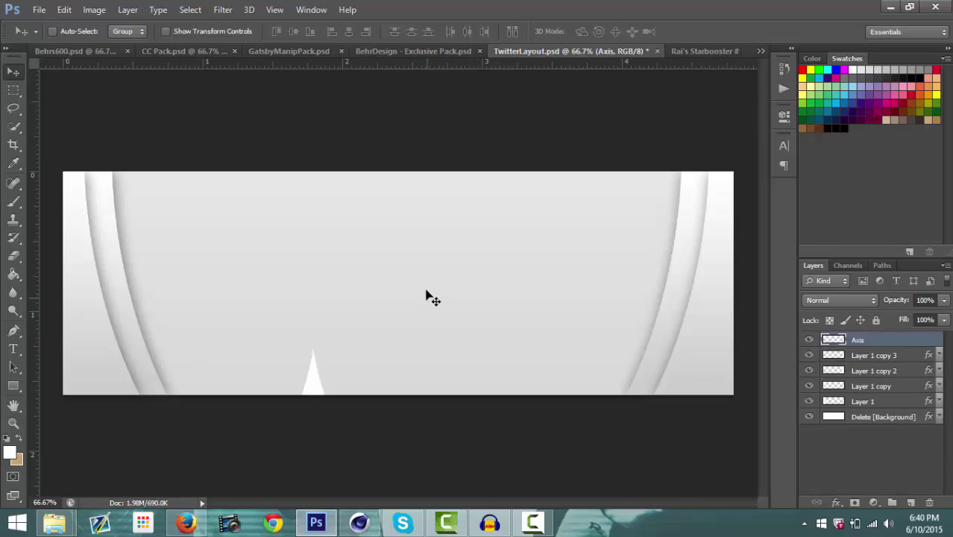
left_click_drag(401, 270, 427, 240)
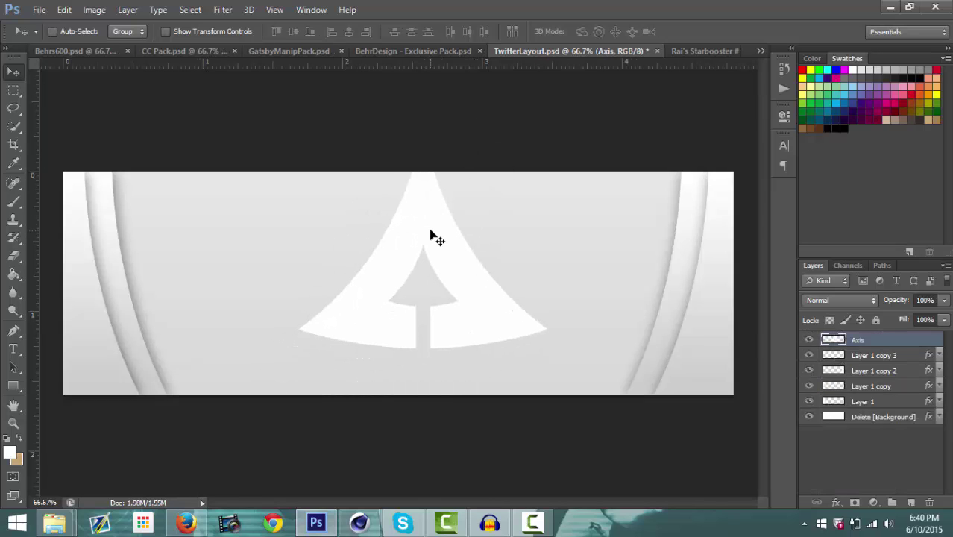
Step: Scale the Axis logo to about half size, centre it horizontally, and add a Color Overlay
key("ctrl+t")
left_click_drag(296, 125, 414, 255)
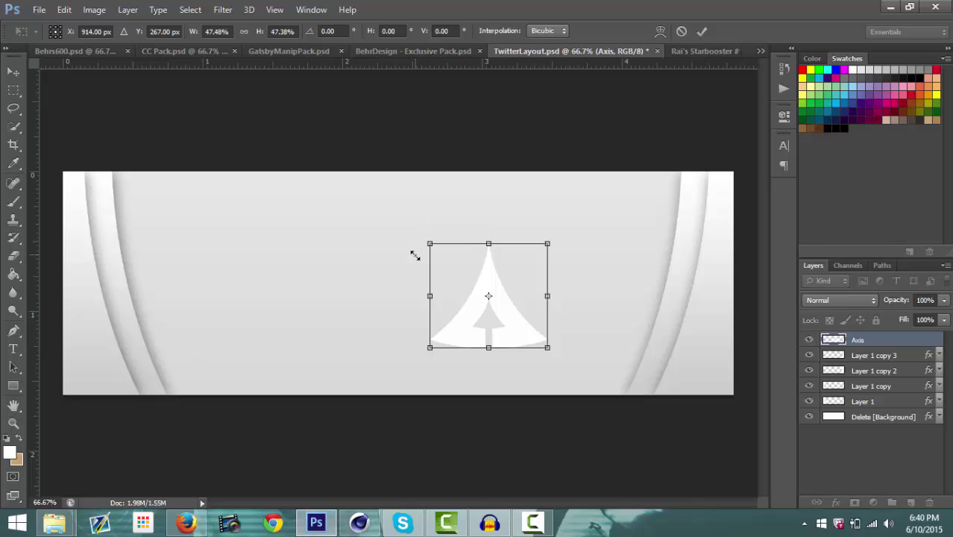
key("Return")
left_click_drag(472, 275, 413, 237)
key("ctrl+semicolon")
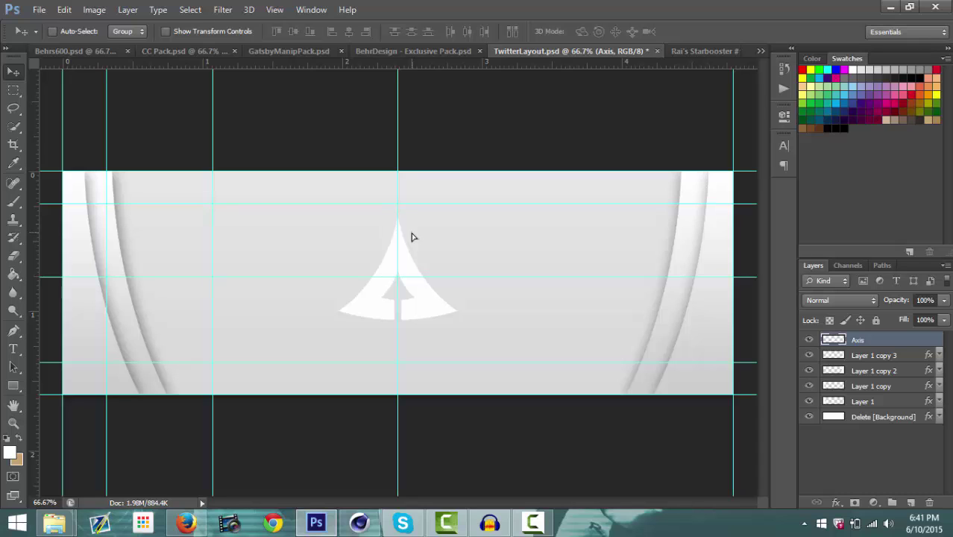
key("ctrl+semicolon")
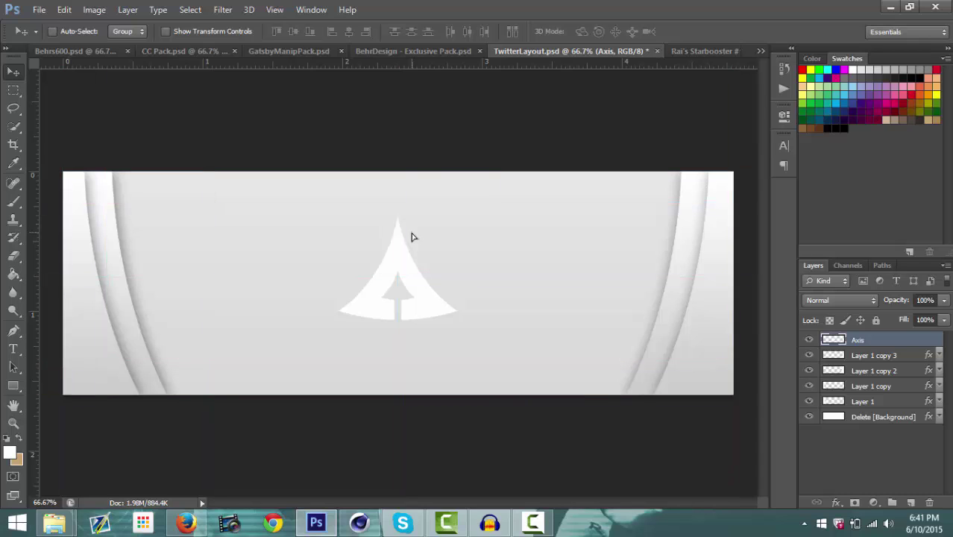
left_click(836, 502)
left_click(836, 430)
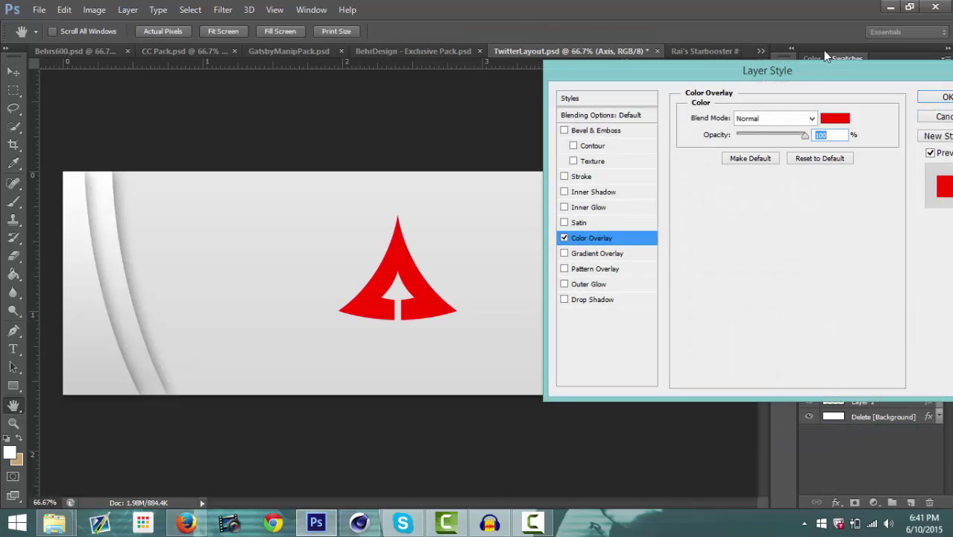
Step: Set the Color Overlay colour to black 040404
left_click(836, 120)
left_click_drag(544, 315, 491, 316)
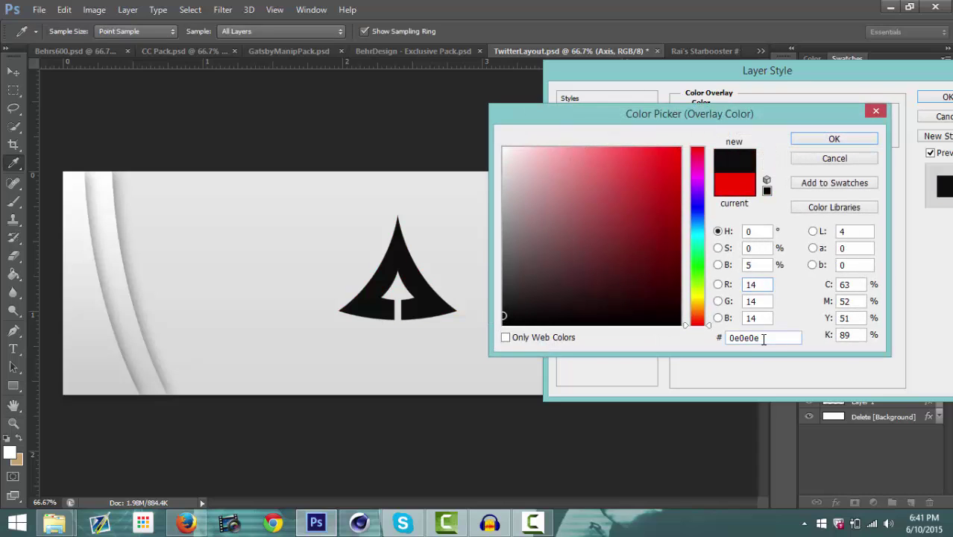
left_click_drag(763, 339, 649, 339)
type("04")
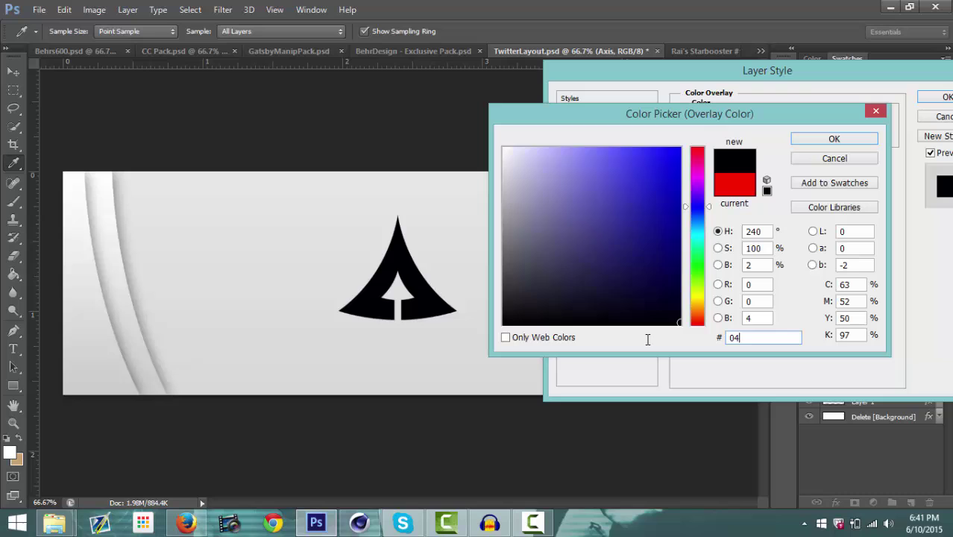
type("0404")
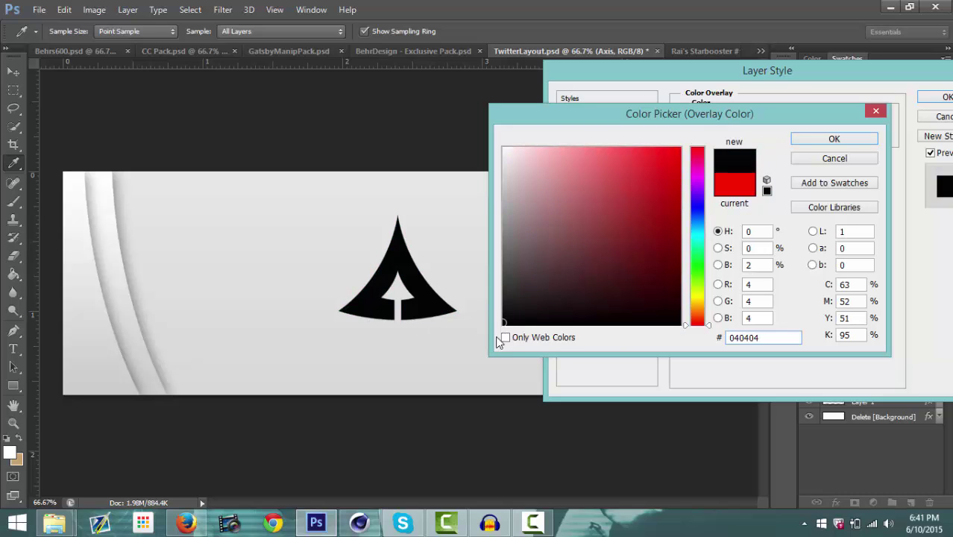
left_click(859, 138)
Step: Add a 4 px inside Stroke in dark grey 3a3a3a and apply the layer style
left_click(582, 177)
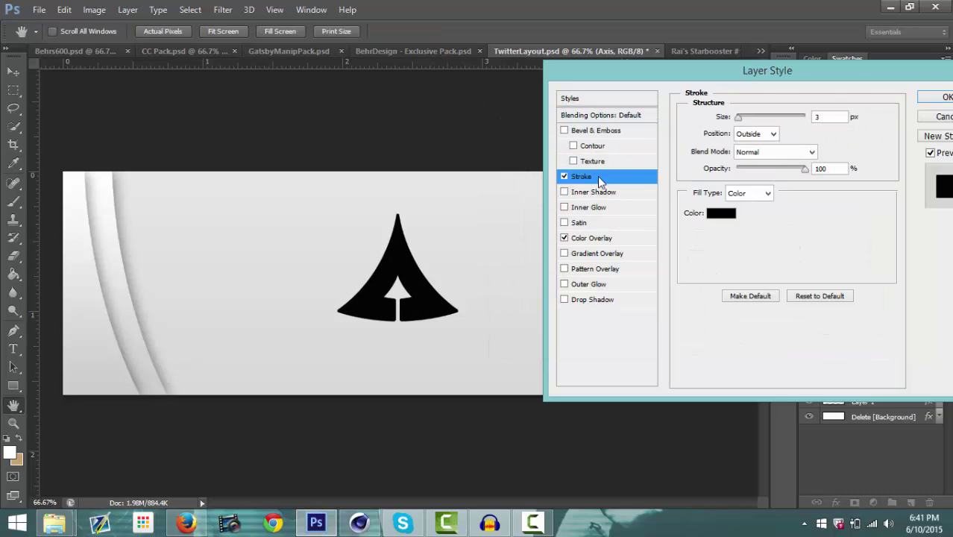
left_click(727, 214)
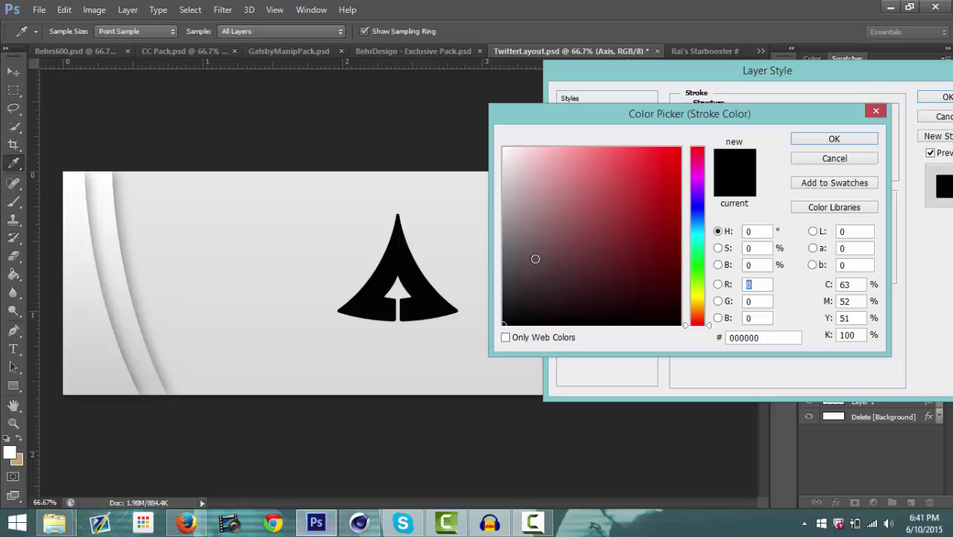
left_click_drag(521, 288, 496, 301)
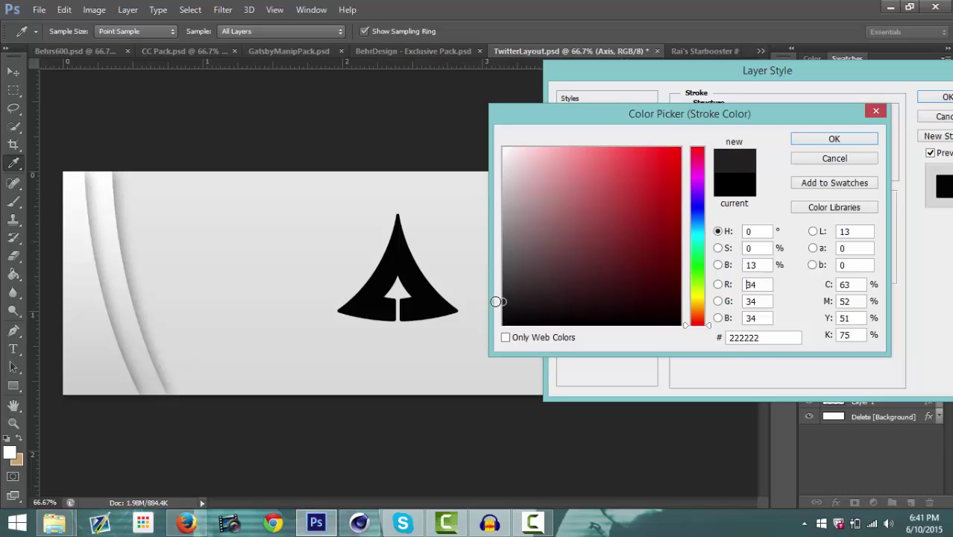
left_click(796, 142)
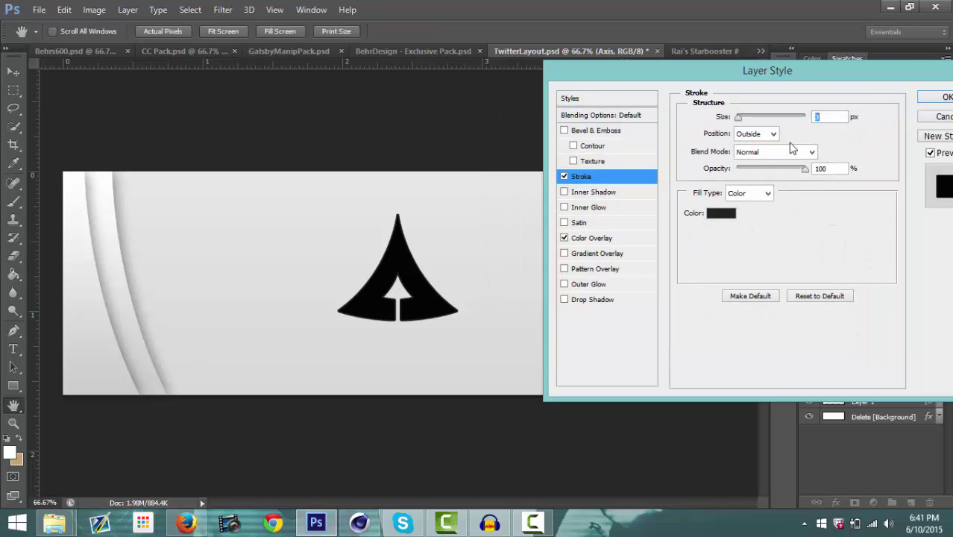
left_click(741, 124)
left_click(743, 134)
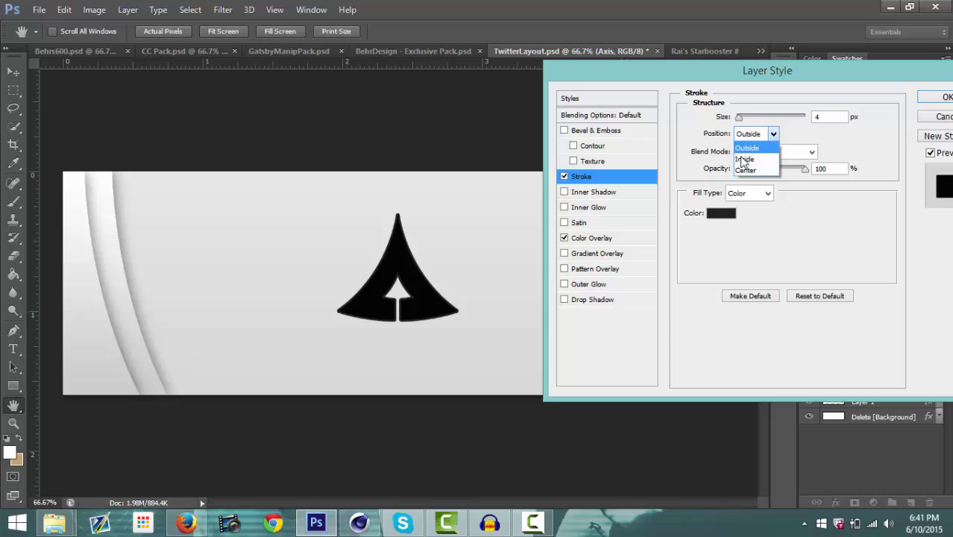
left_click(746, 156)
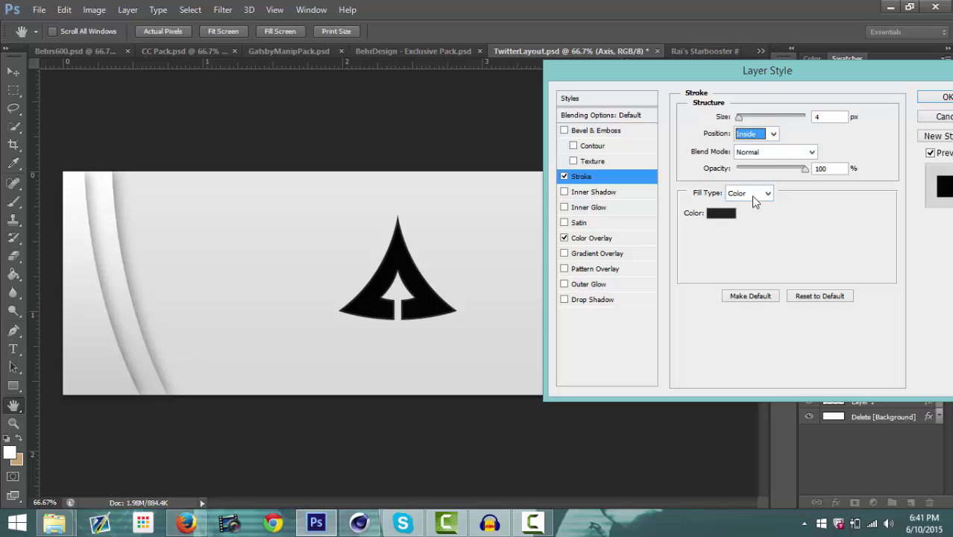
left_click(733, 214)
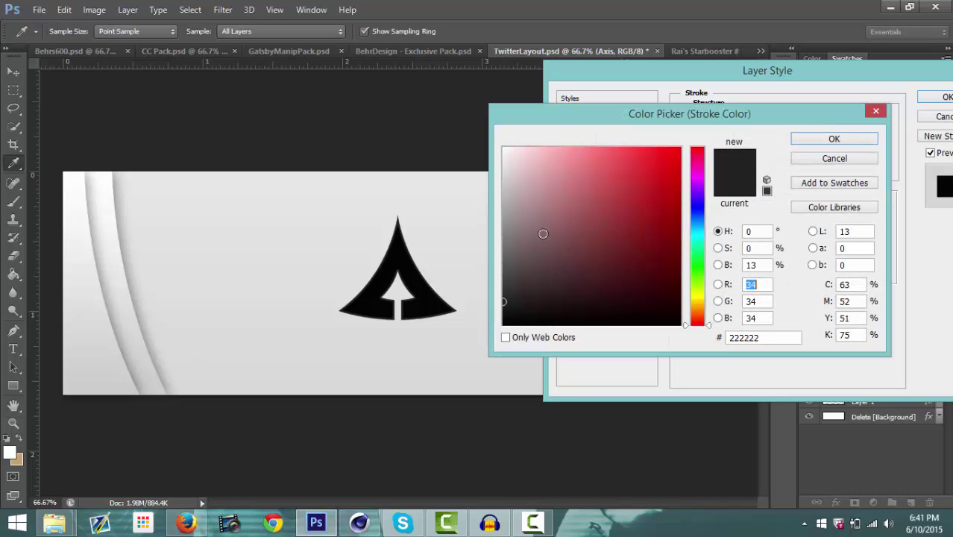
left_click(500, 271)
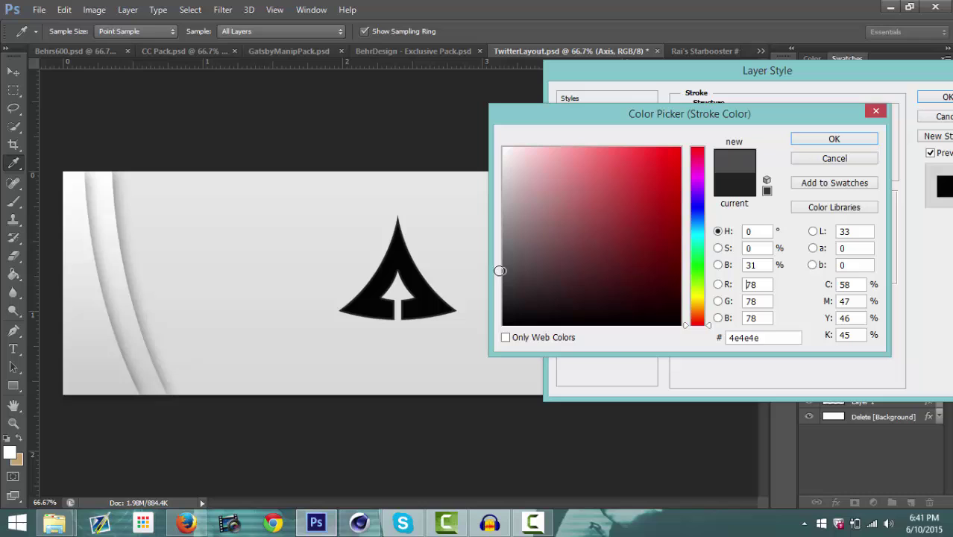
left_click_drag(520, 278, 501, 284)
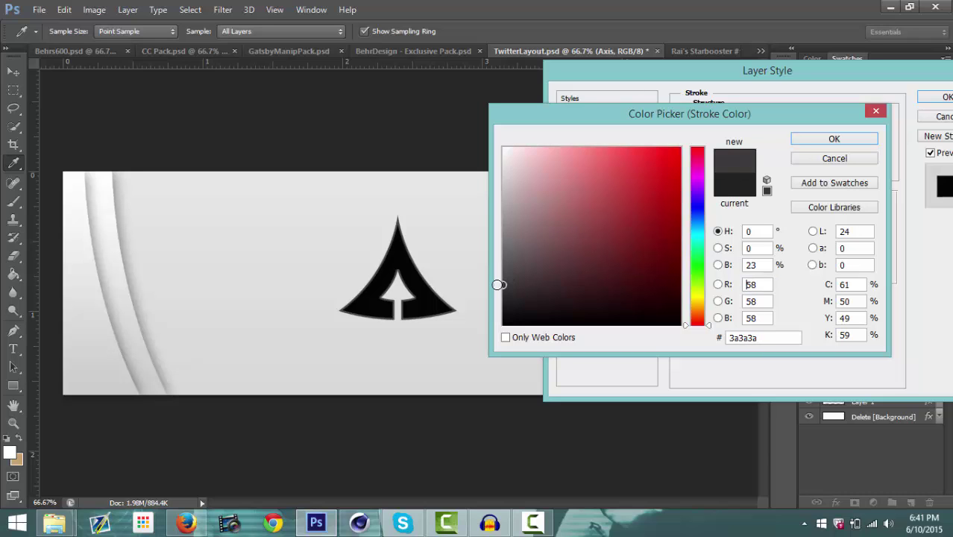
left_click(834, 139)
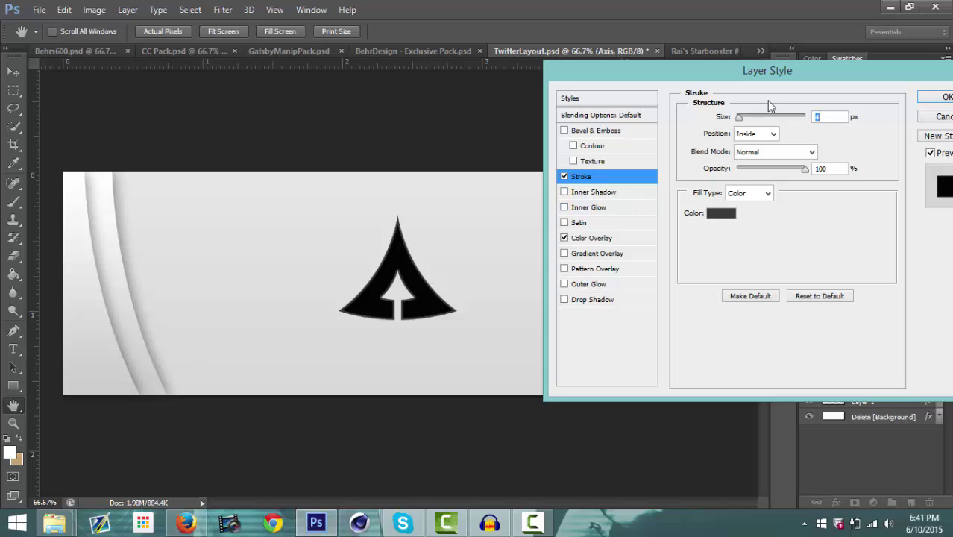
left_click(932, 98)
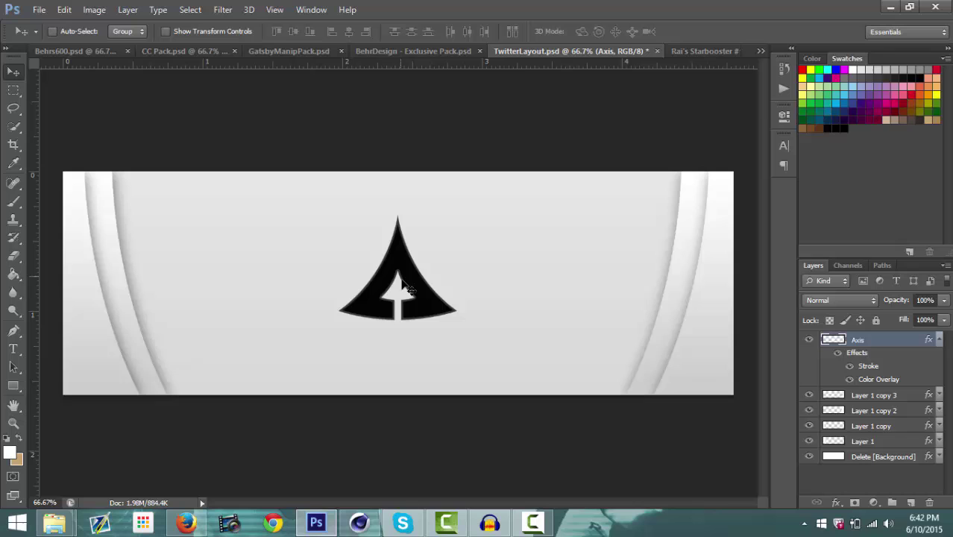
Step: Pick the Type tool with the BankGothic DB font
left_click(13, 348)
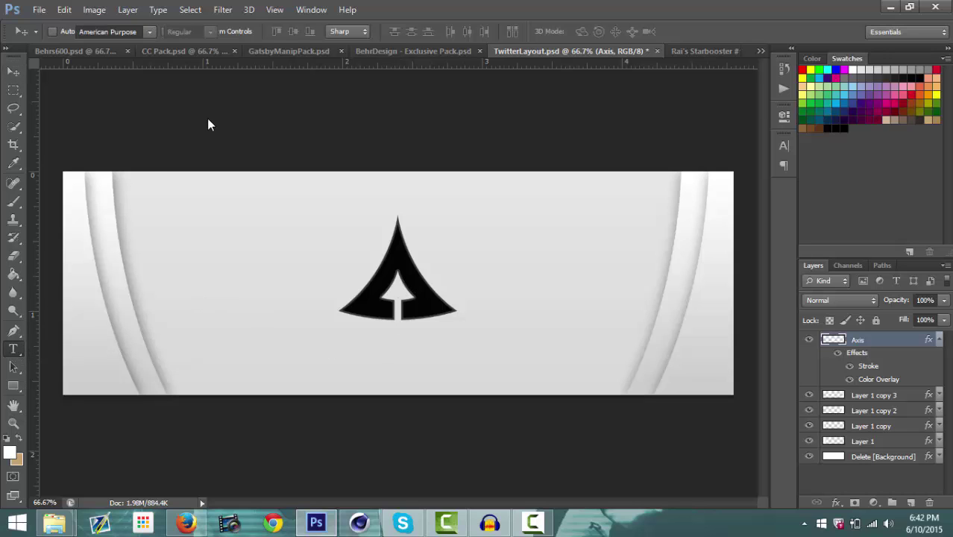
left_click(149, 32)
left_click(119, 32)
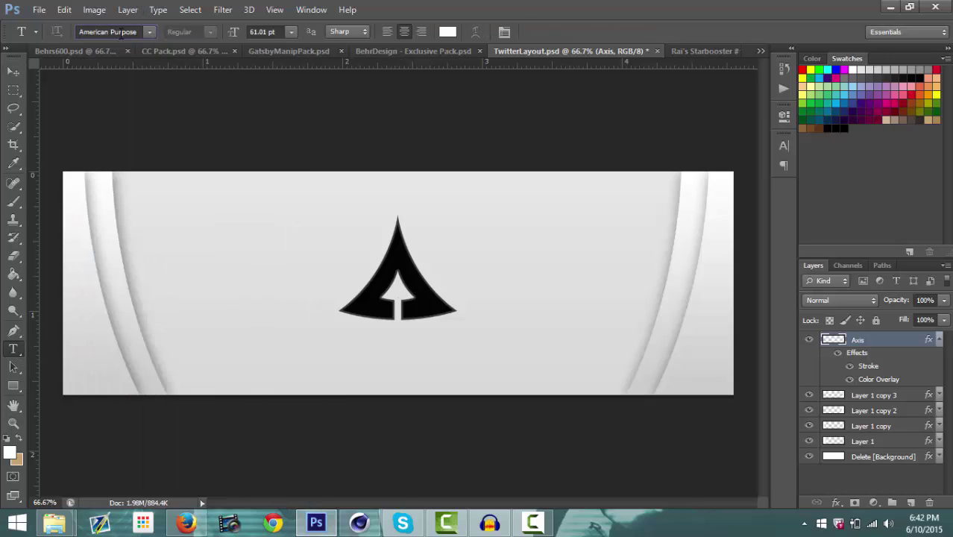
type("BankGothic DB")
key("Up")
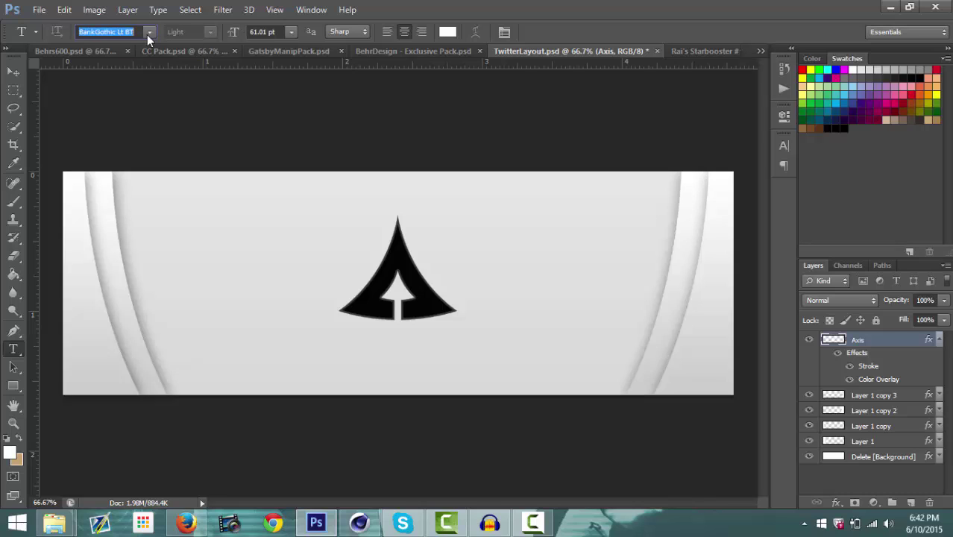
Step: Type the caption 'AXIS KNIFING' below the logo
left_click(402, 344)
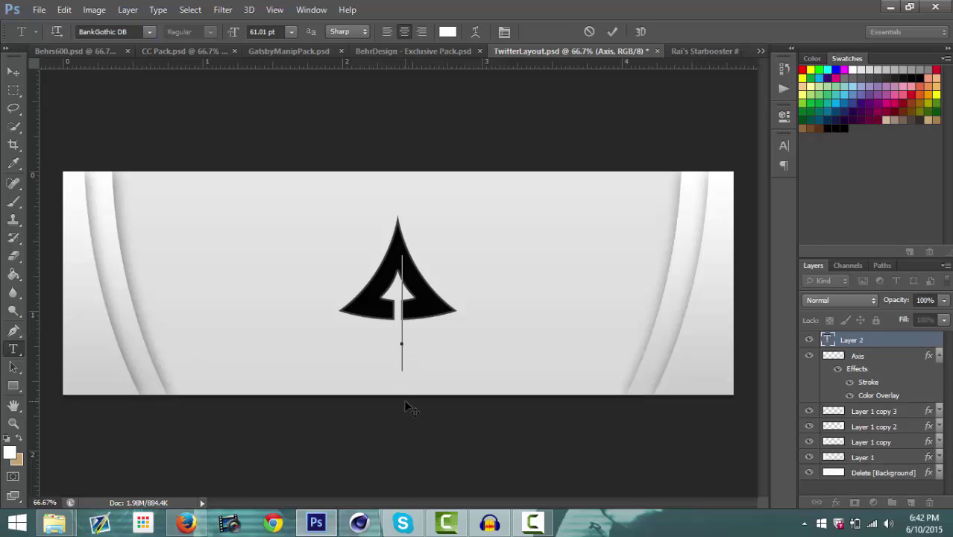
type("AXI")
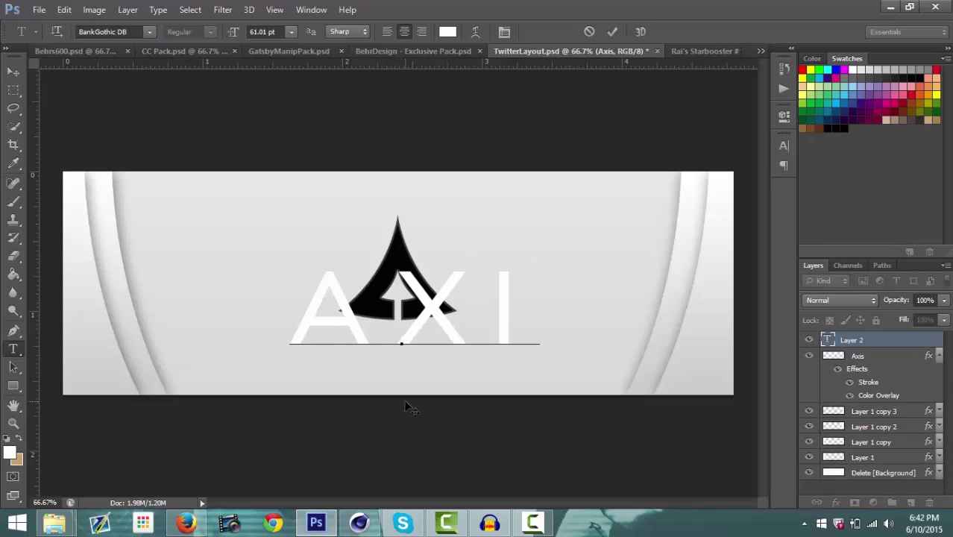
type("IS")
key("BackSpace")
key("BackSpace")
type("S KN")
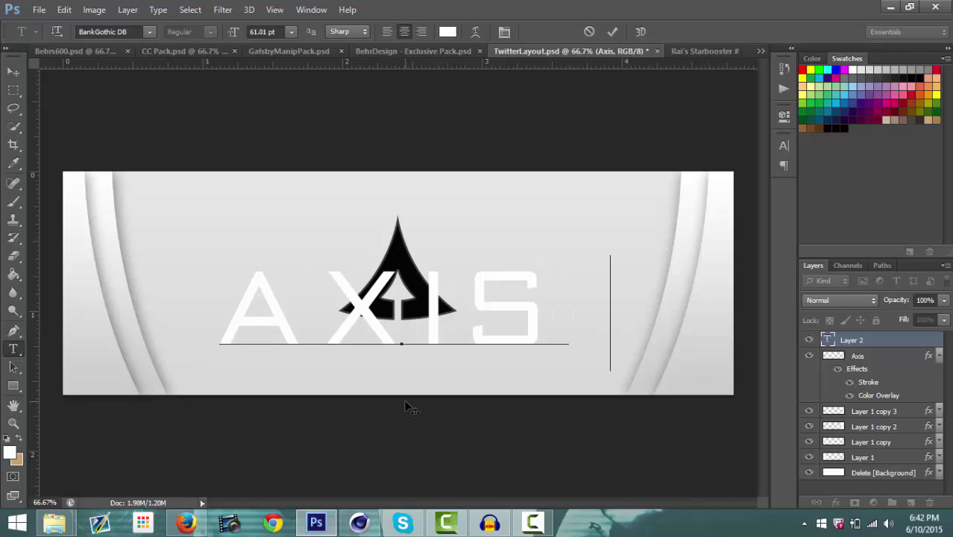
type("IFIN")
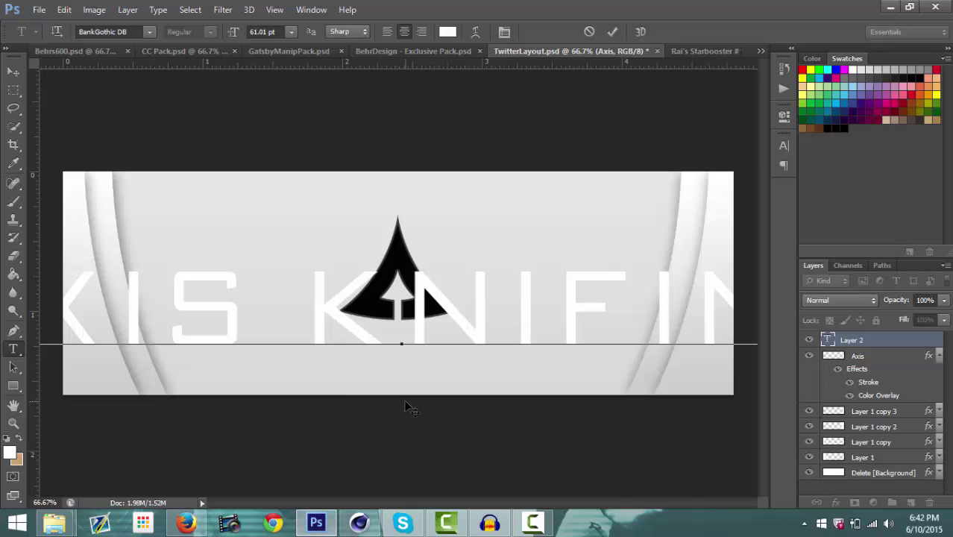
Step: Resize the caption to 6.01 pt and nudge it into place under the logo
triple_click(390, 328)
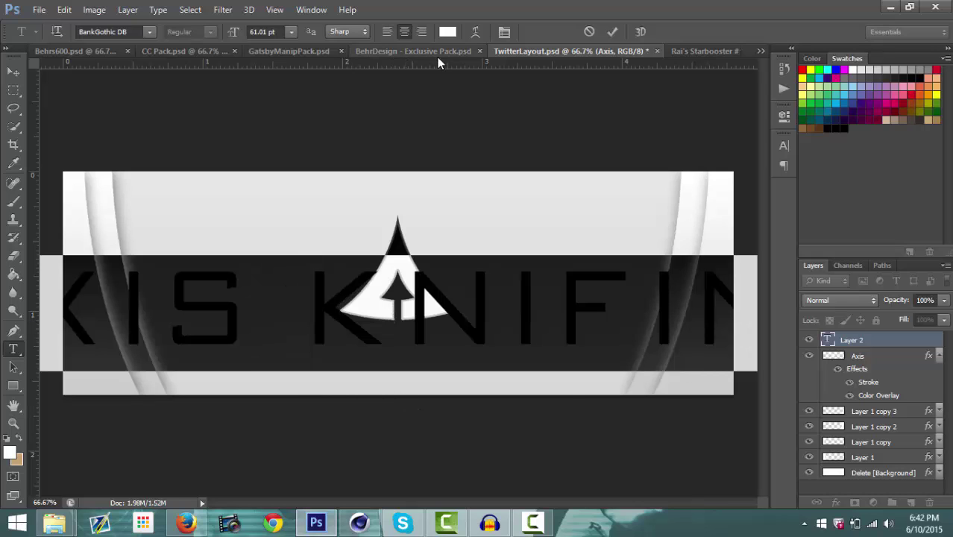
left_click_drag(235, 37, 186, 44)
key("Down")
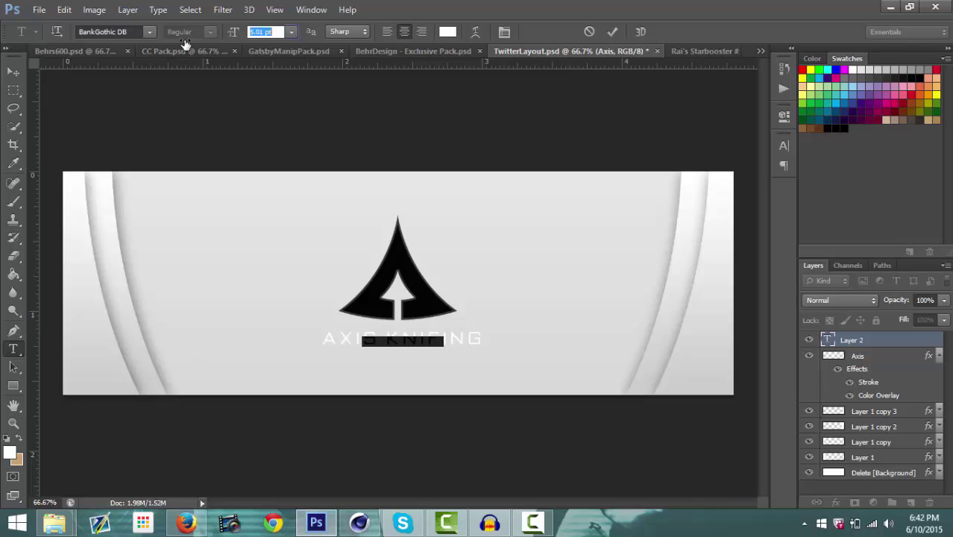
key("Down")
key("Down")
key("Down")
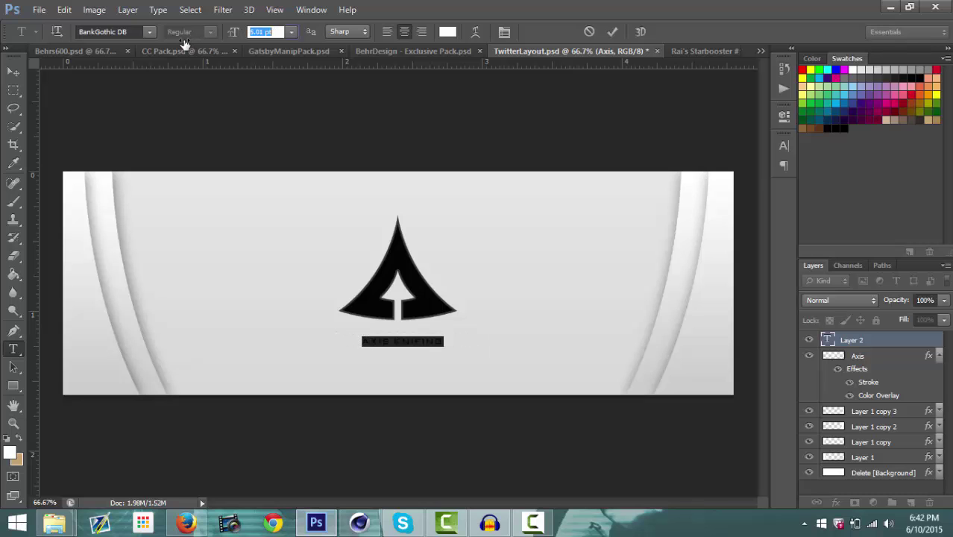
left_click(12, 71)
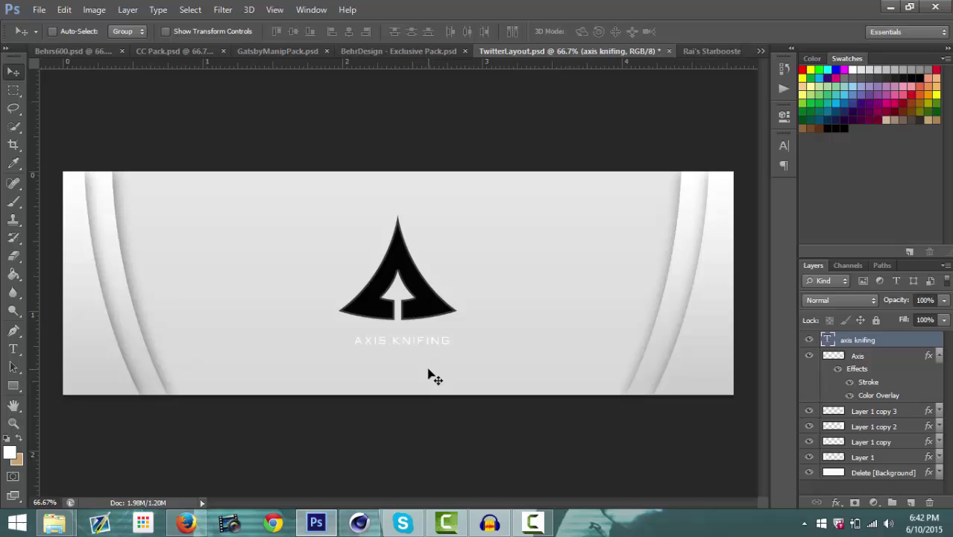
left_click_drag(422, 370, 417, 366)
left_click(12, 348)
Step: Select all of the AXIS KNIFING caption text and colour it black (000000)
left_click(384, 337)
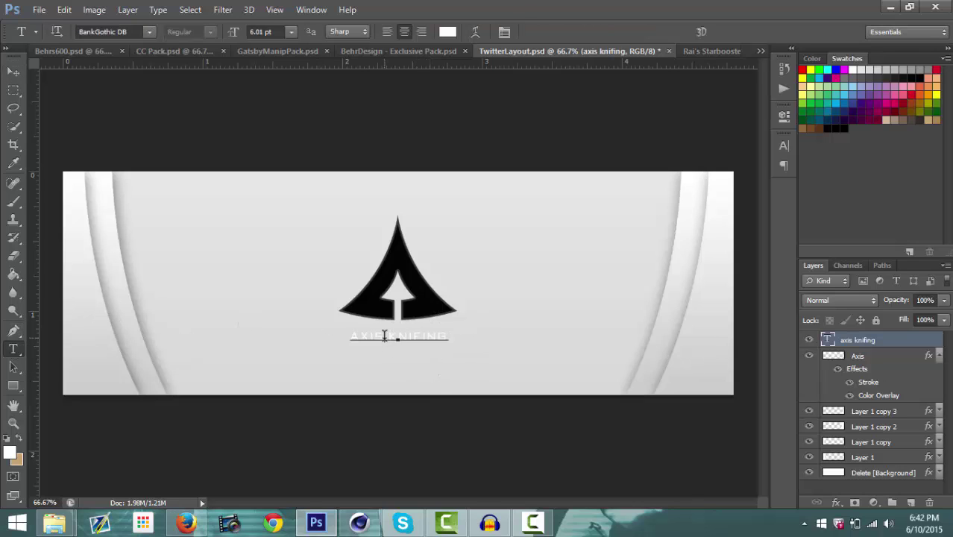
key("ctrl+a")
left_click(447, 32)
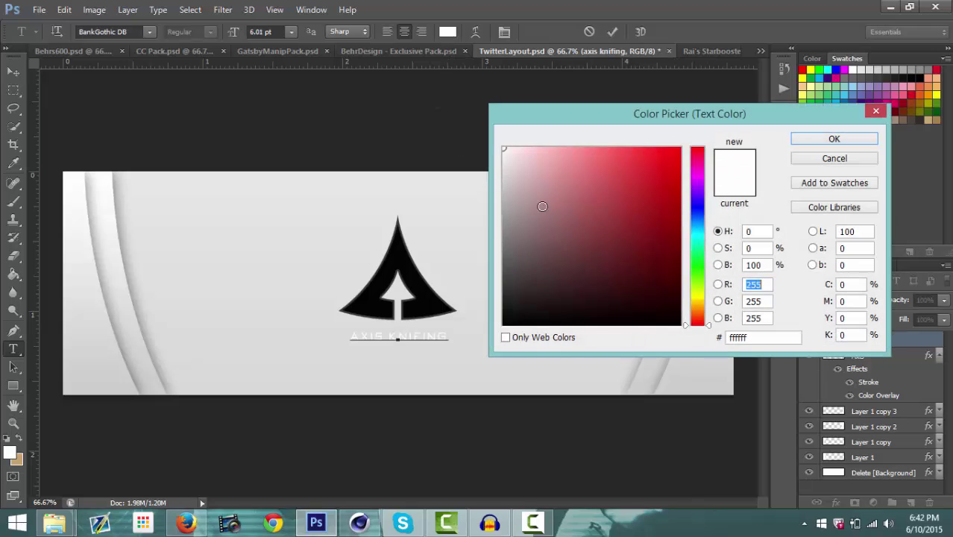
left_click_drag(541, 207, 484, 351)
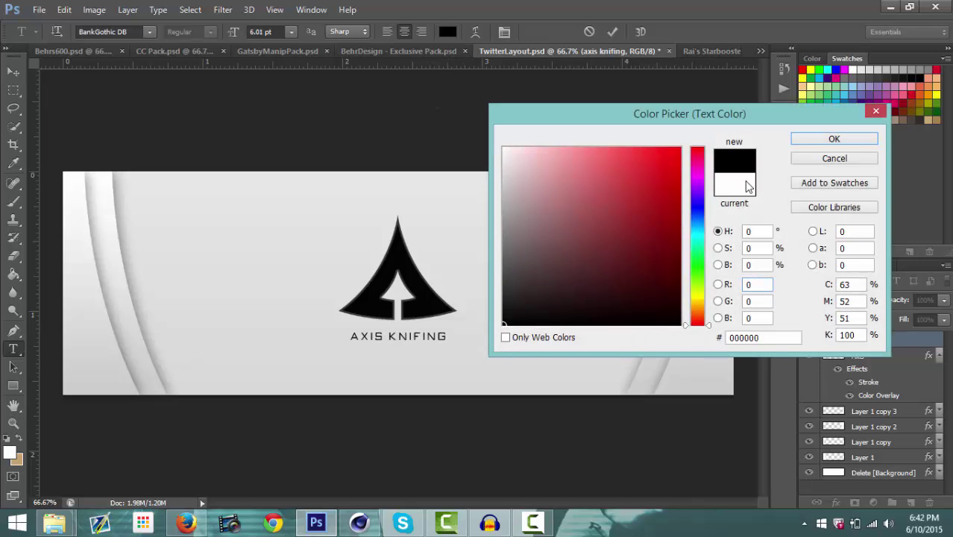
left_click(813, 144)
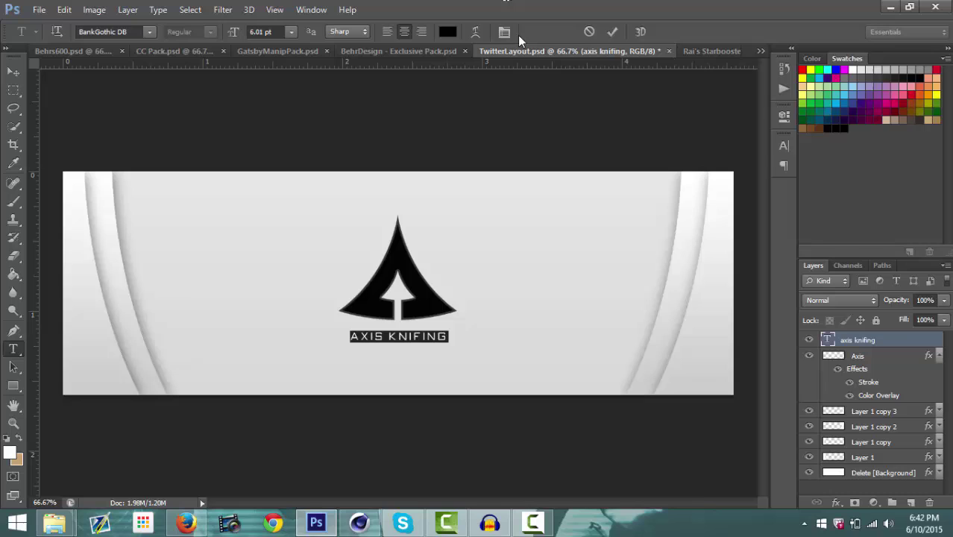
Step: Set the caption's tracking to 500 in the Character panel and commit the edit
key("ctrl+t")
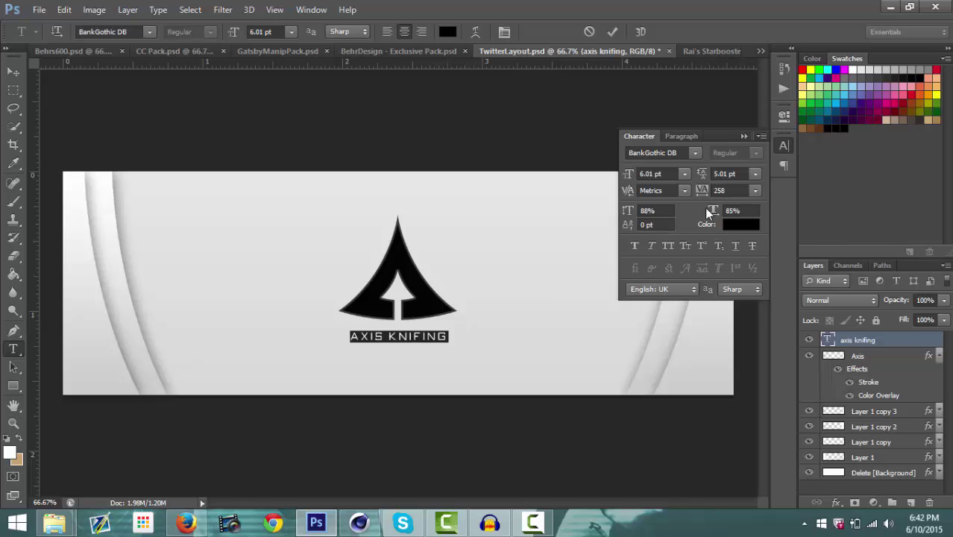
left_click(735, 188)
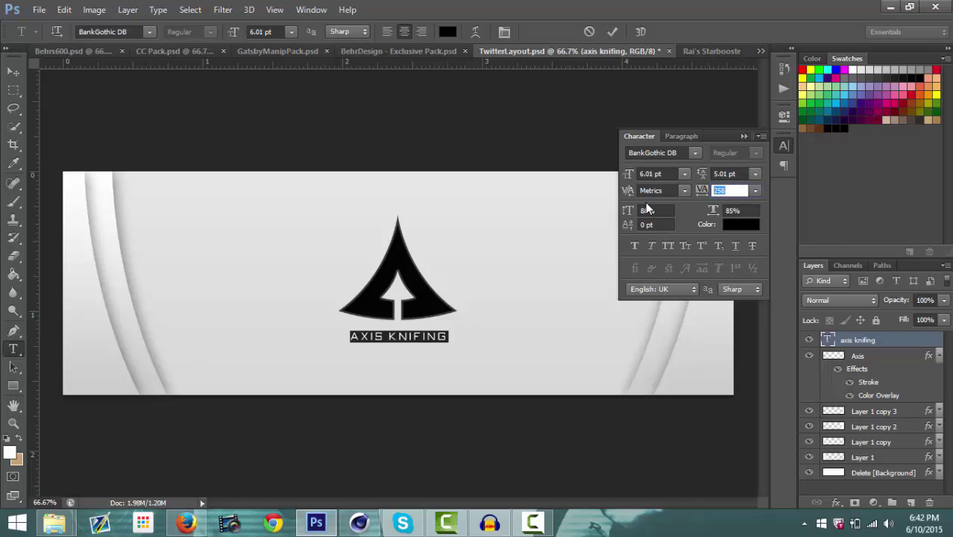
type("500")
key("Return")
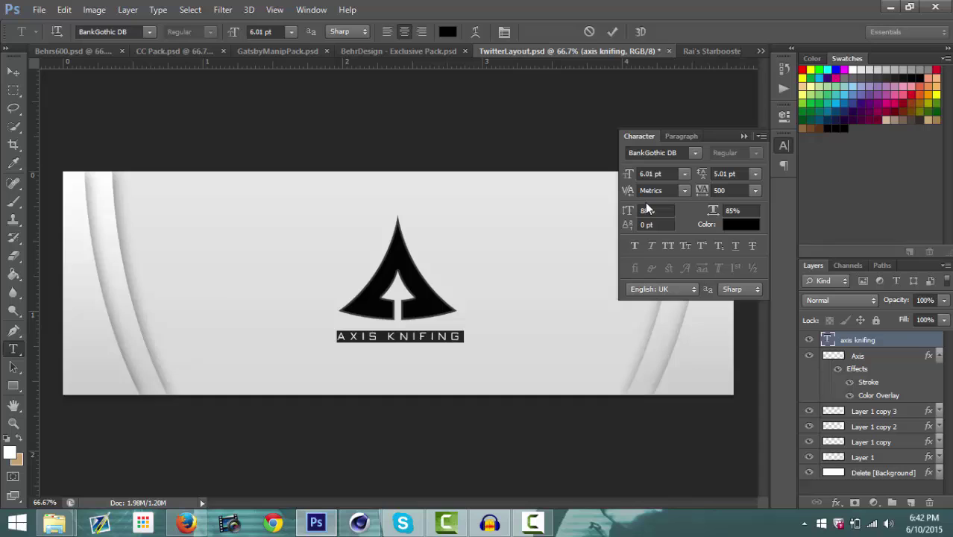
key("ctrl+Return")
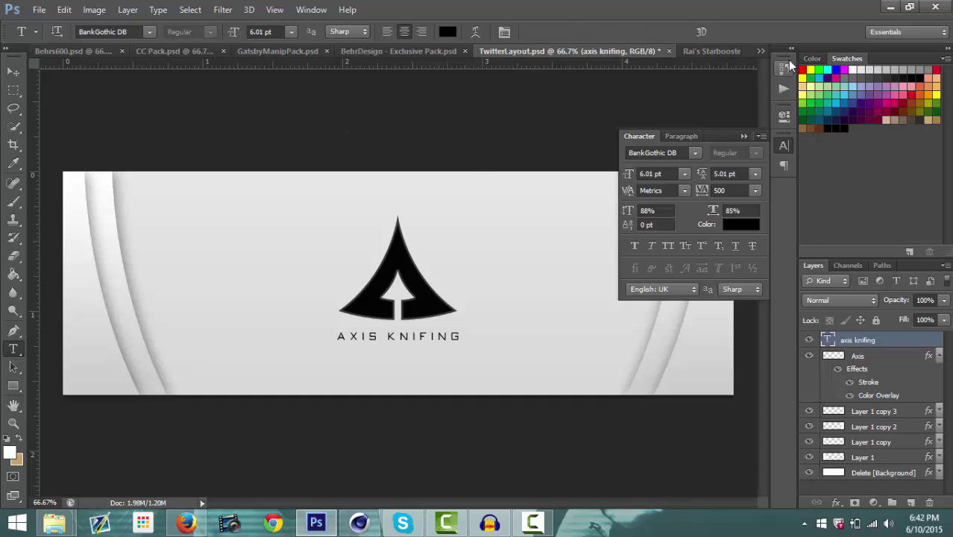
left_click(744, 137)
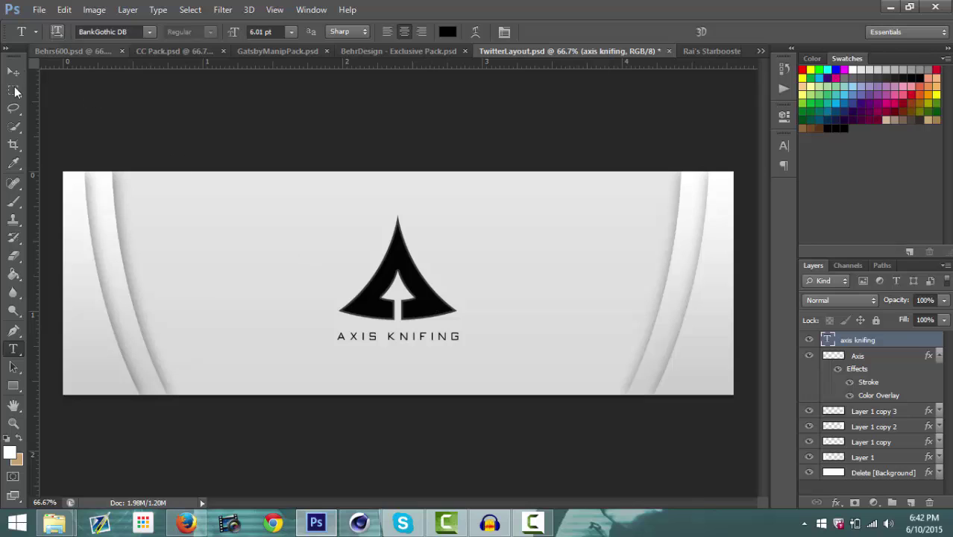
key("v")
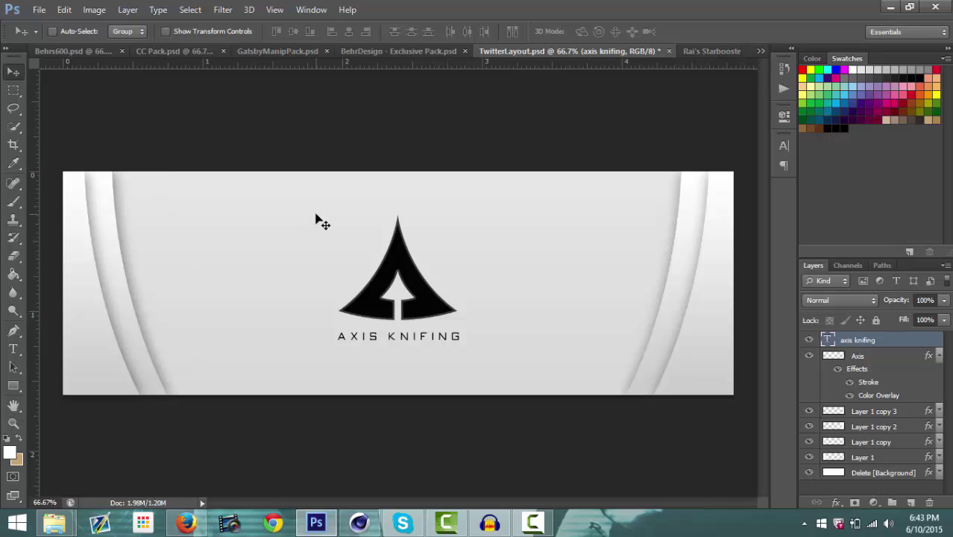
Step: Copy the Twitter and YouTube icon layers from GatsbyManipPack's Social icons Plain group into the banner
left_click(698, 53)
left_click(225, 52)
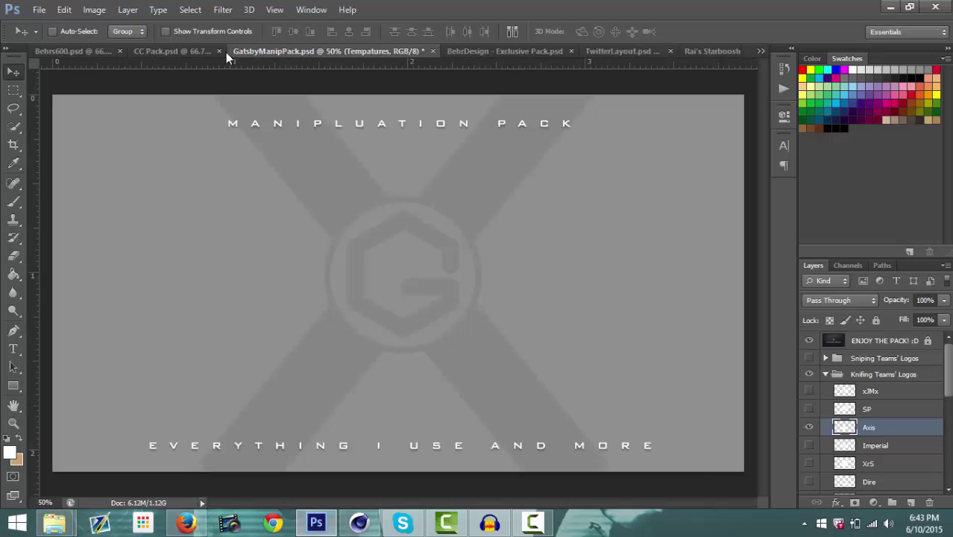
left_click_drag(949, 370, 949, 455)
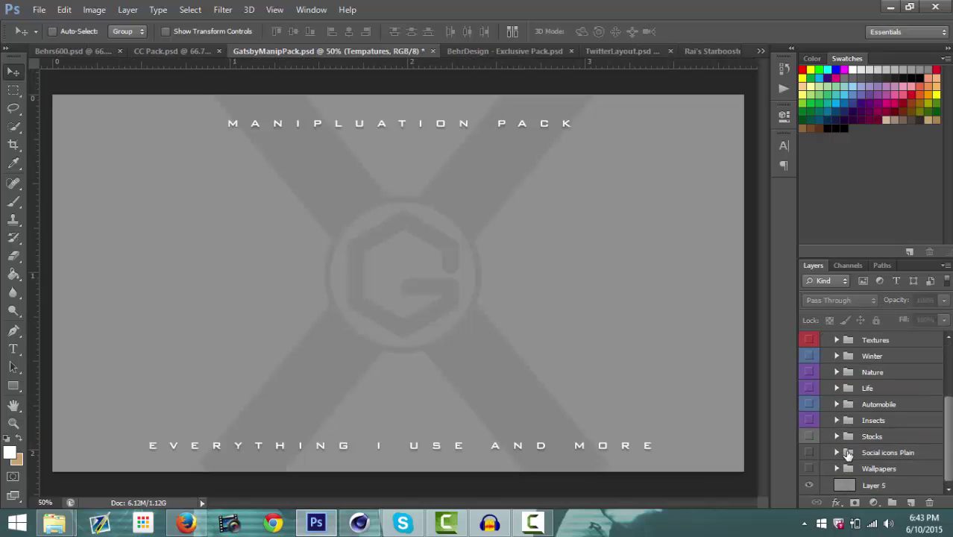
left_click(848, 453)
left_click(836, 453)
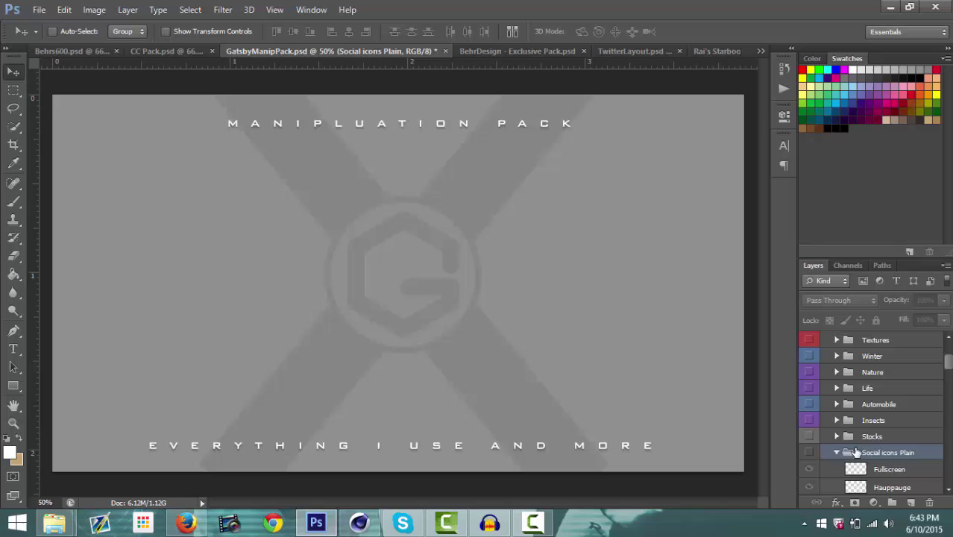
left_click_drag(949, 362, 946, 485)
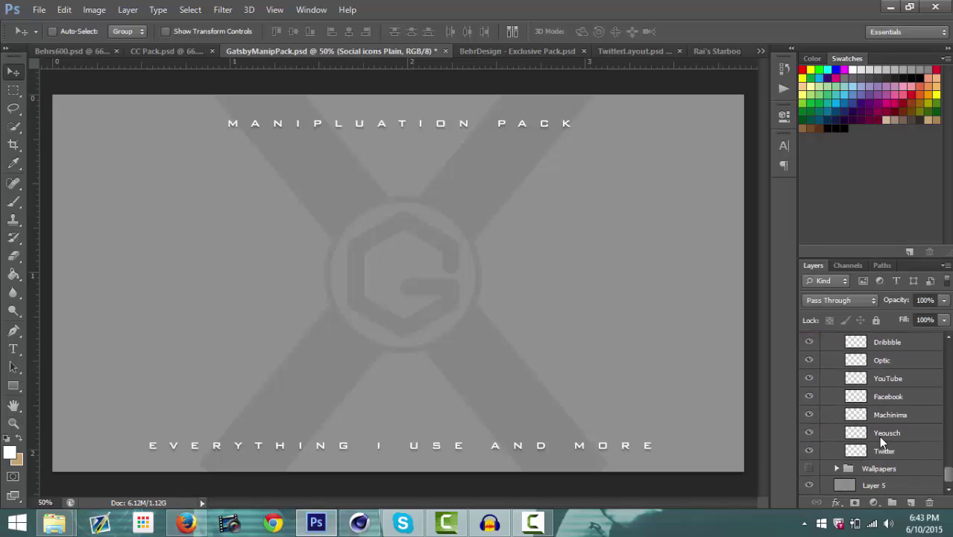
left_click(880, 451)
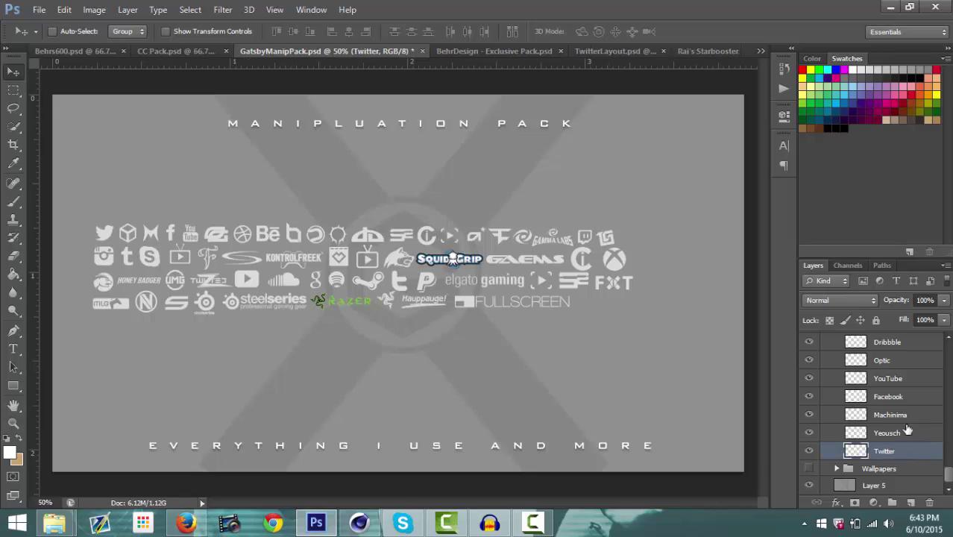
left_click(898, 380, "ctrl")
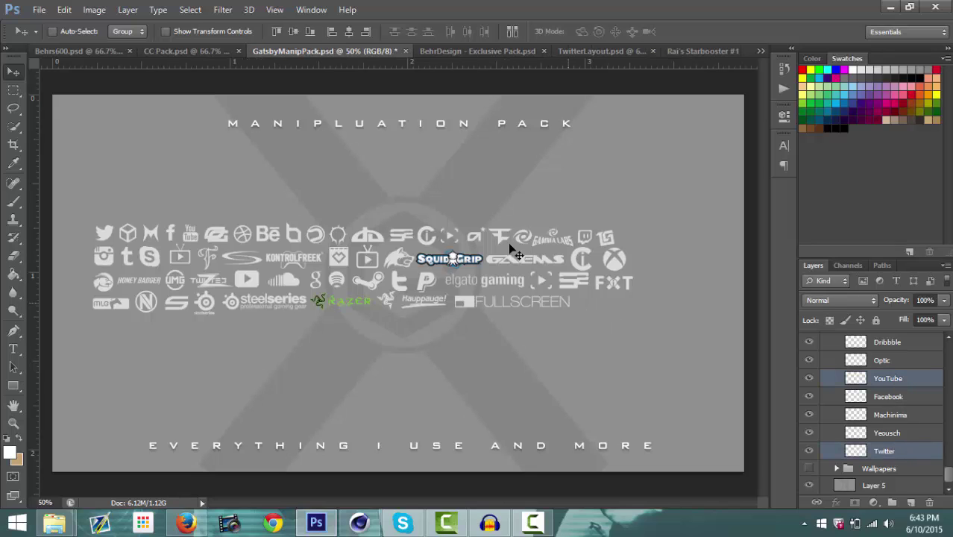
mouse_move(511, 250)
left_mouse_down()
mouse_move(549, 156)
mouse_move(626, 56)
mouse_move(610, 54)
mouse_move(519, 251)
left_mouse_up()
left_click_drag(474, 294, 586, 257)
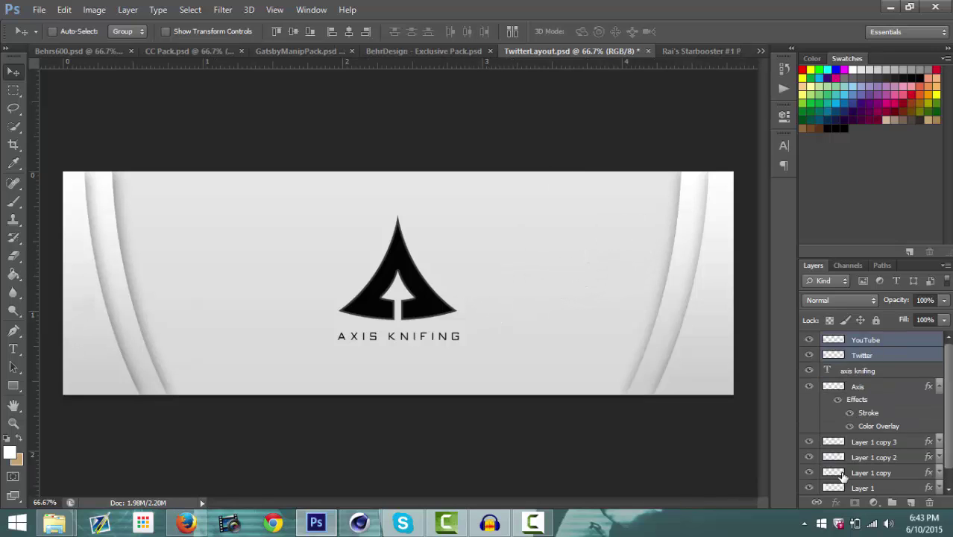
Step: Give the Twitter icon a black Color Overlay sampled from the Axis logo
left_click(869, 371)
left_click(874, 355)
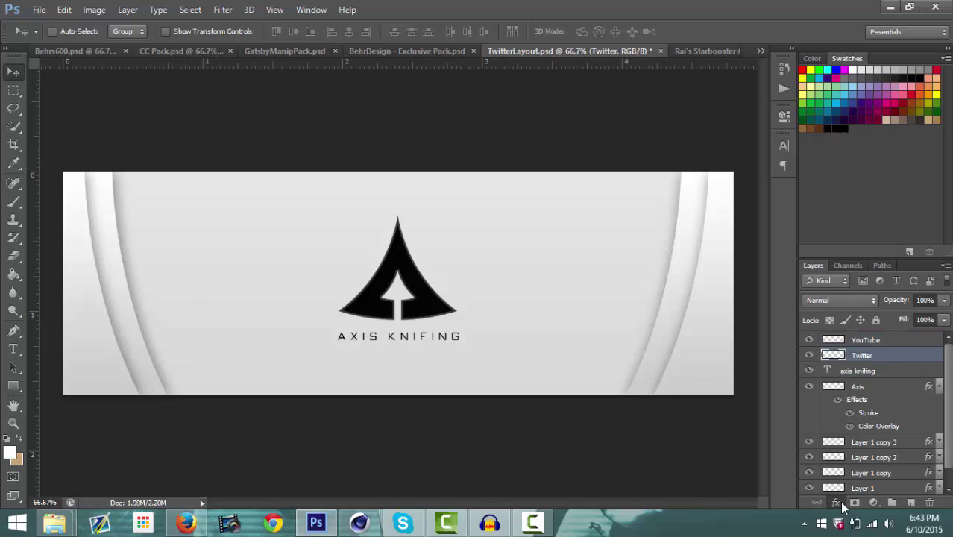
left_click(841, 504)
left_click(828, 431)
left_click(828, 432)
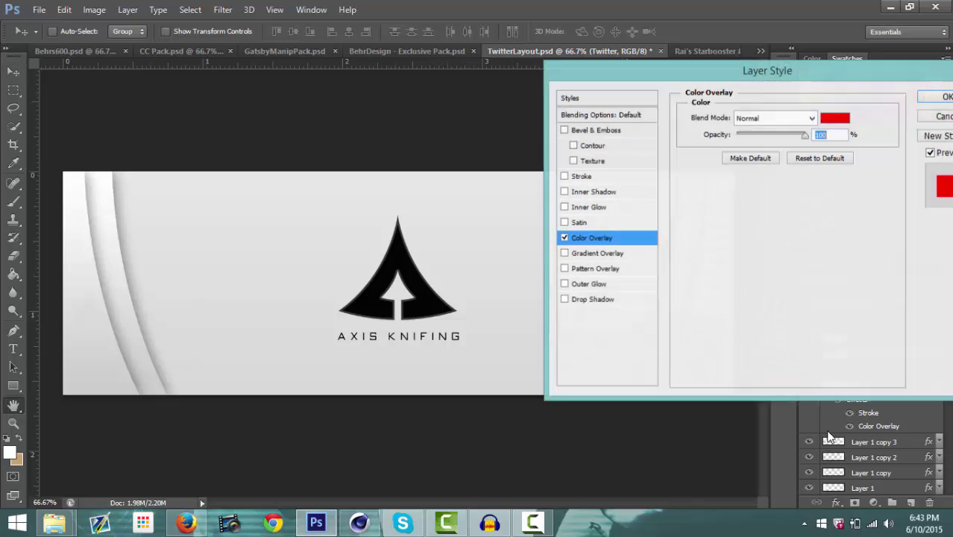
left_click(834, 117)
left_click(456, 337)
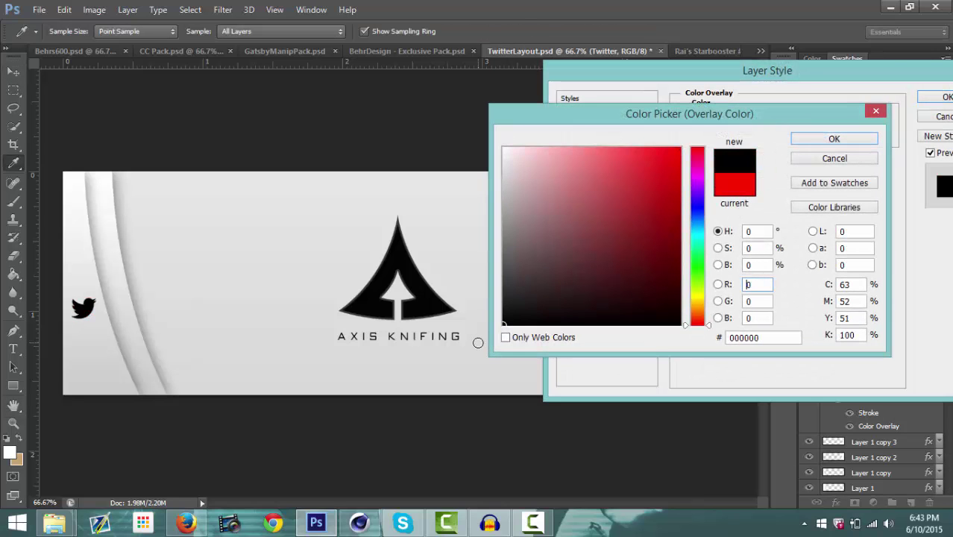
left_click(820, 139)
left_click(934, 98)
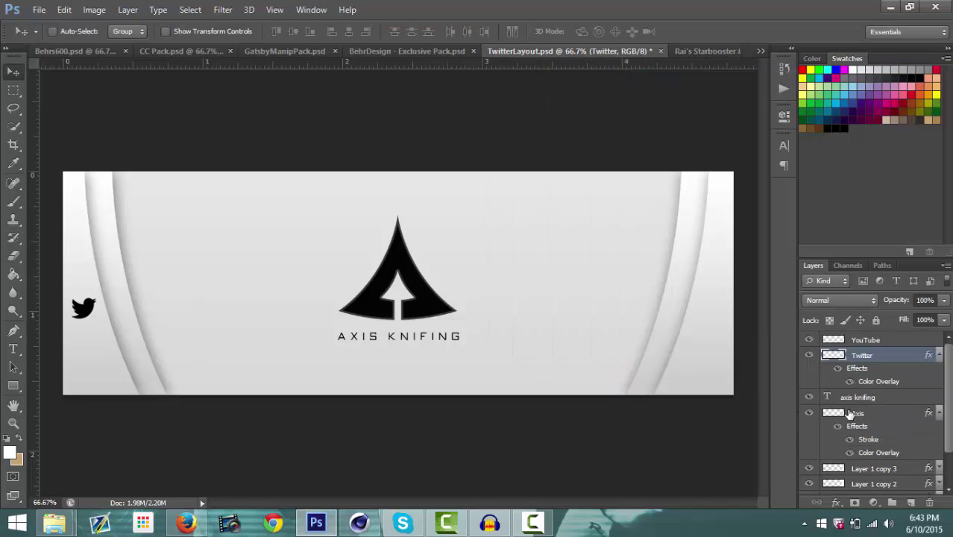
Step: Copy the Twitter layer style and paste it onto the YouTube icon
right_click(878, 369)
left_click(806, 254)
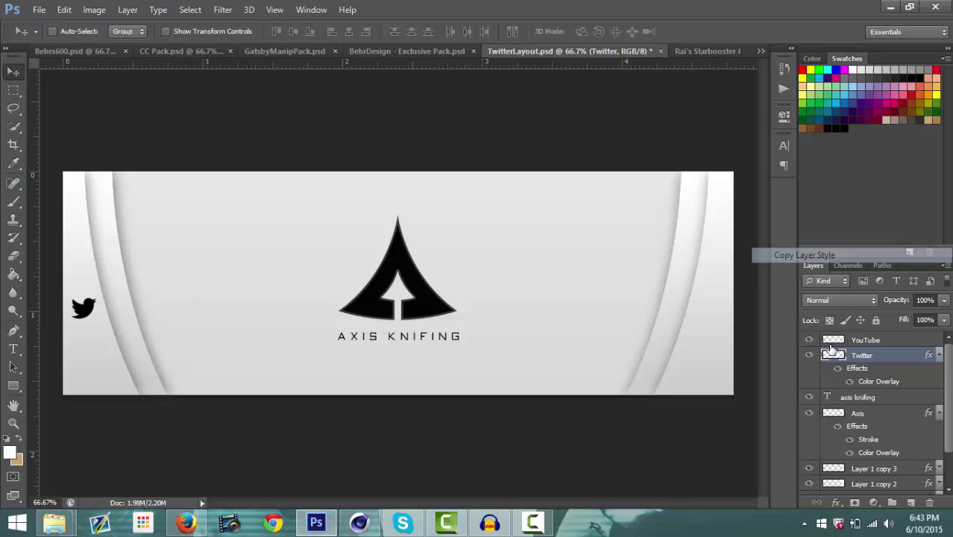
right_click(846, 343)
left_click(630, 285)
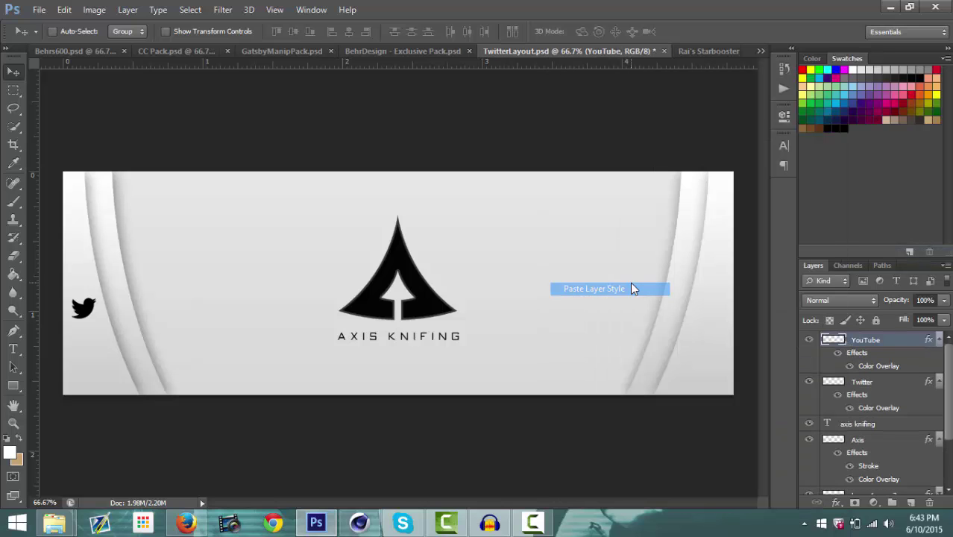
Step: Move both icons up and right, then nudge the Twitter icon into place against the guides
left_click(833, 382, "shift")
left_click_drag(255, 314, 446, 318)
left_click(885, 383)
key("ctrl+semicolon")
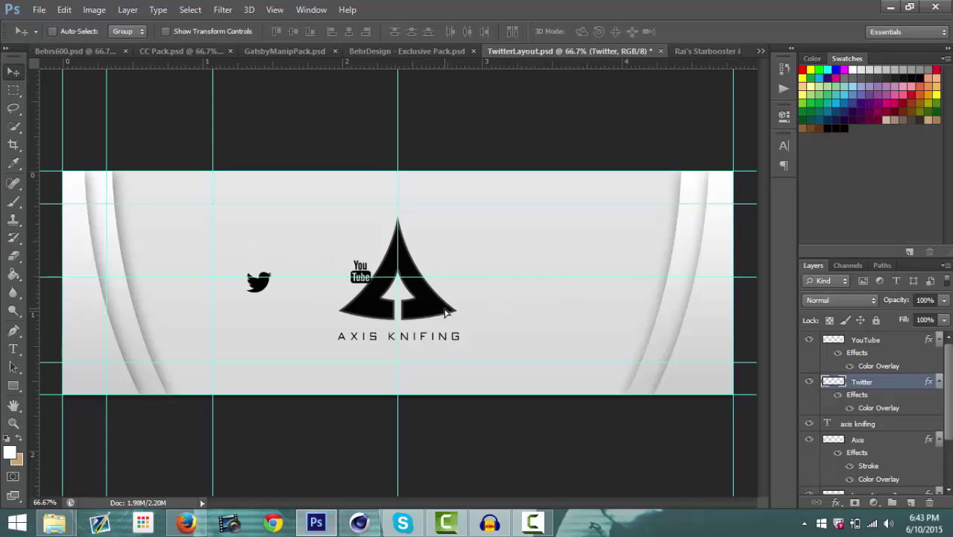
left_click_drag(309, 298, 306, 294)
Step: Set a horizontal guide to 0.800 in and place the YouTube icon right of the logo
left_click(871, 342)
left_click_drag(447, 320, 472, 302)
left_click_drag(407, 277, 409, 268)
right_click(400, 268)
left_click(398, 273)
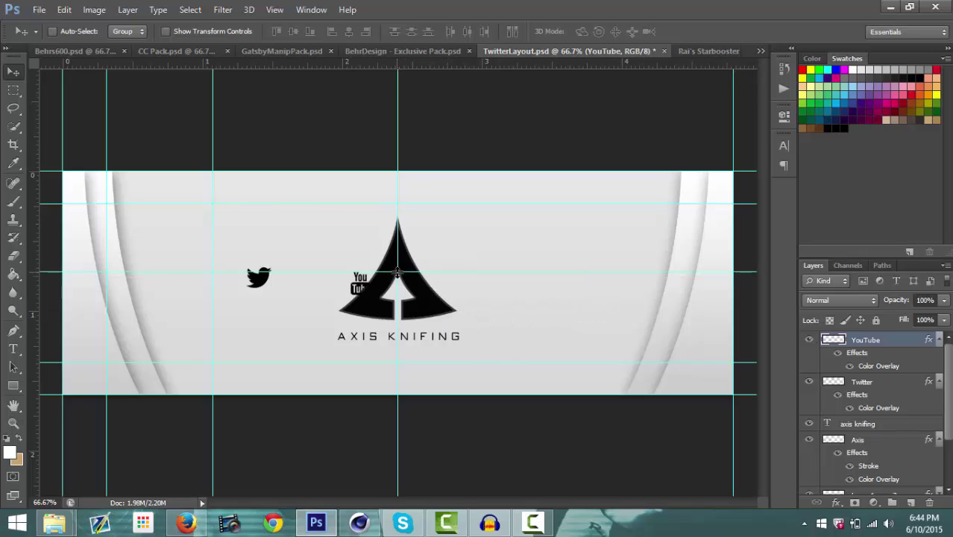
left_click_drag(397, 271, 379, 303)
left_click_drag(492, 302, 549, 289)
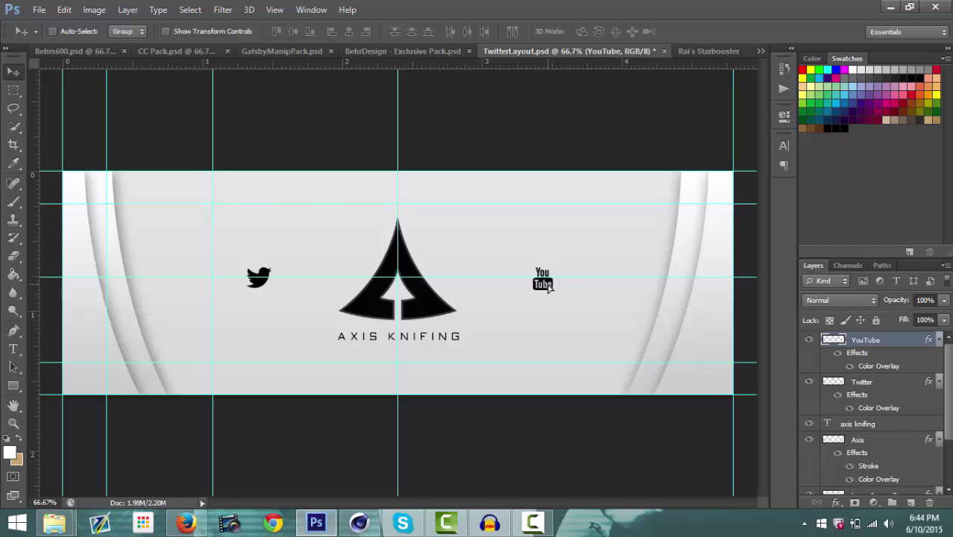
key("ctrl+semicolon")
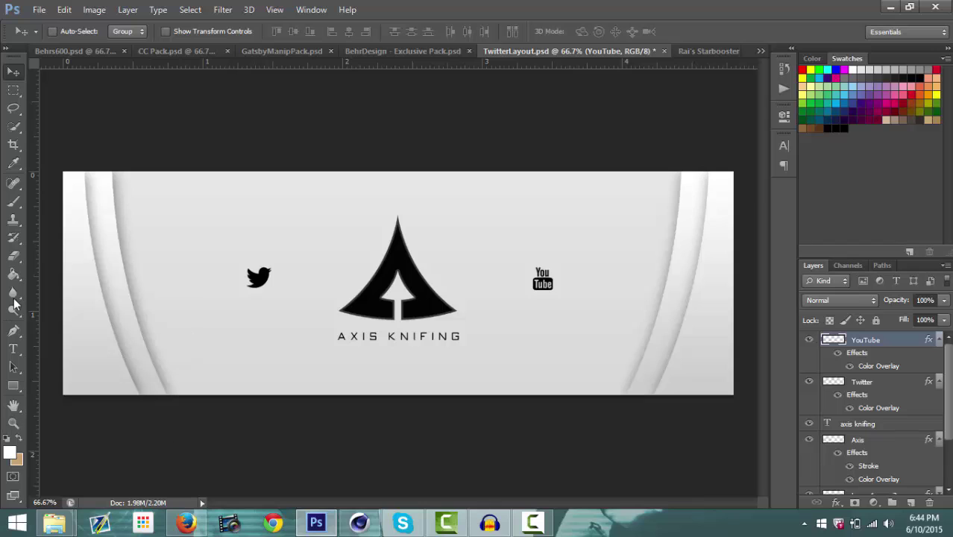
Step: Add a text label 'axisknifingHD' under the Twitter icon
left_click(13, 349)
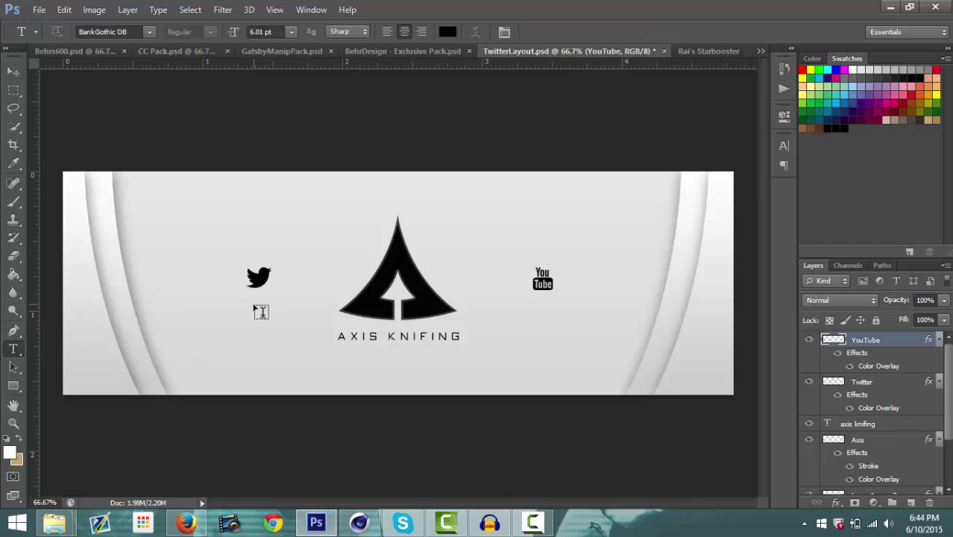
left_click(260, 312)
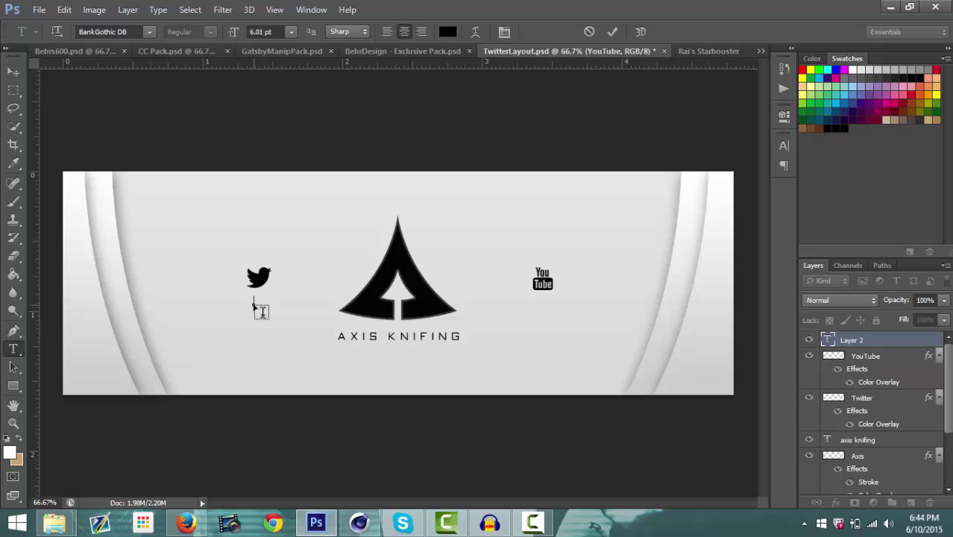
type("axiskno")
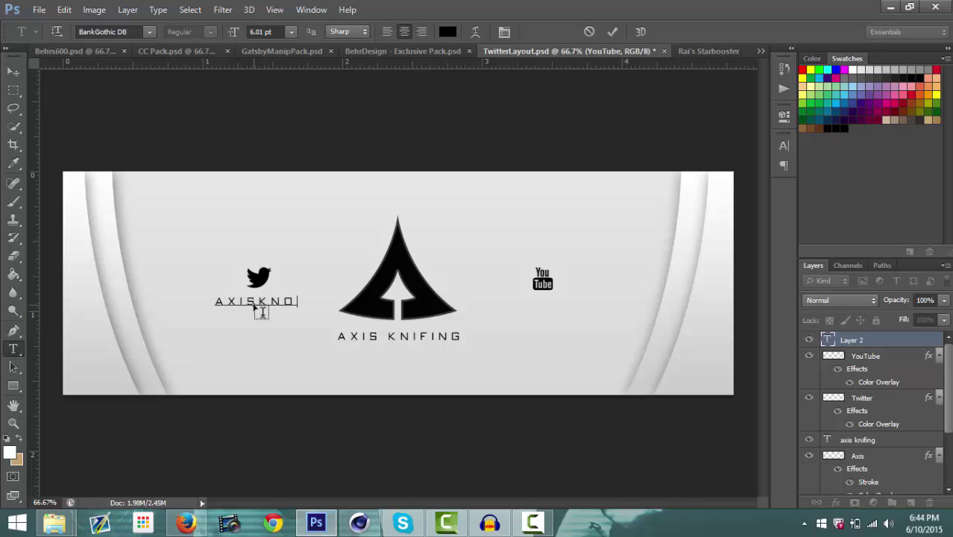
key("BackSpace")
type("i")
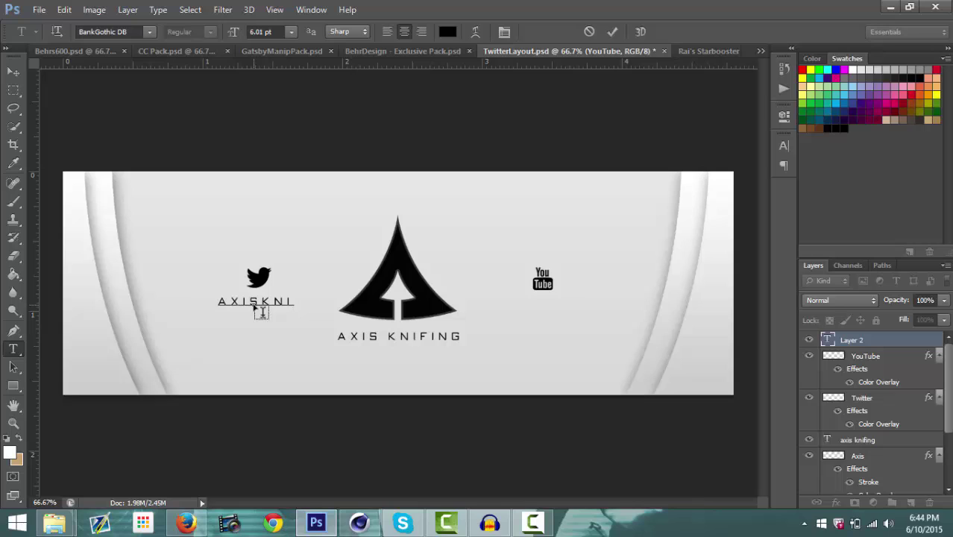
type("fing")
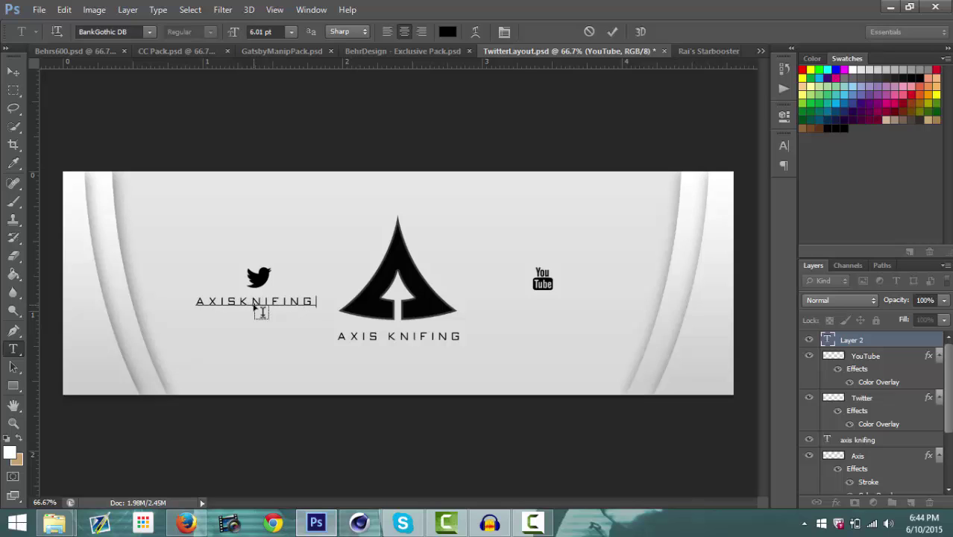
double_click(253, 298)
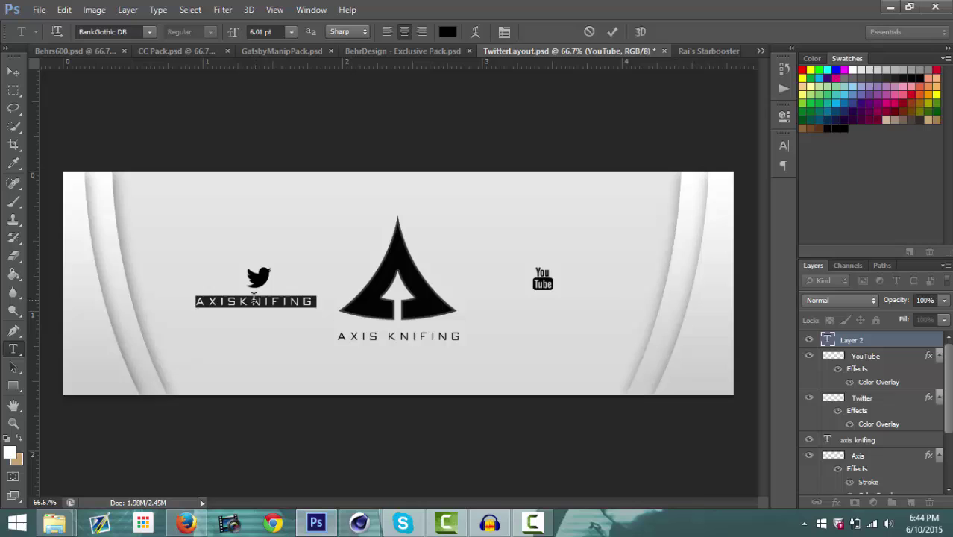
left_click(309, 302)
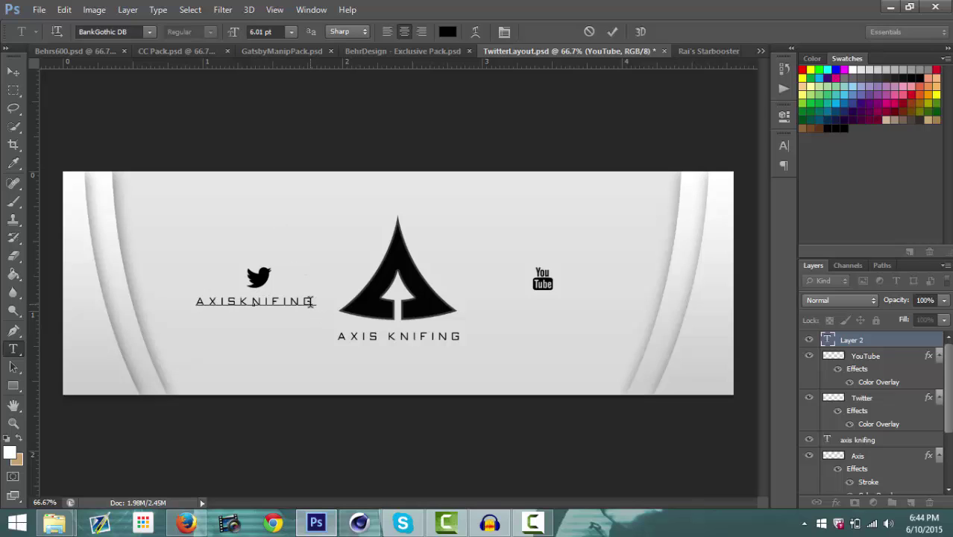
type("HD")
Step: Set the handle label to 4.01 pt with 258 tracking and commit it
double_click(310, 302)
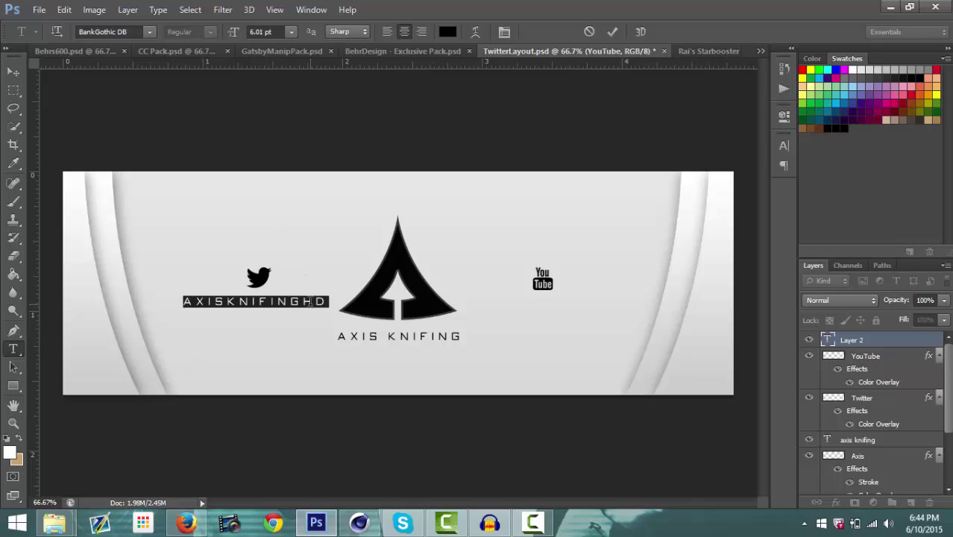
left_click(233, 32)
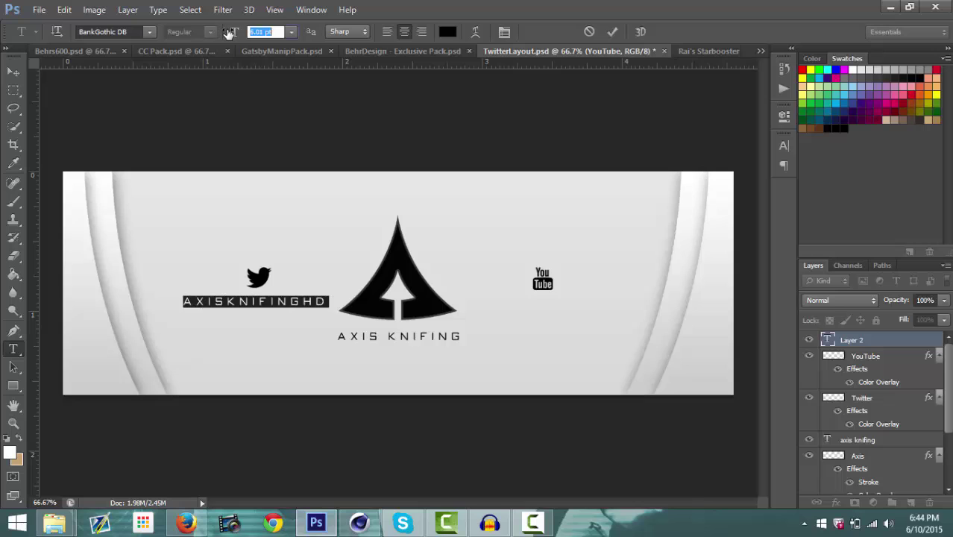
key("Down")
key("Down")
key("Down")
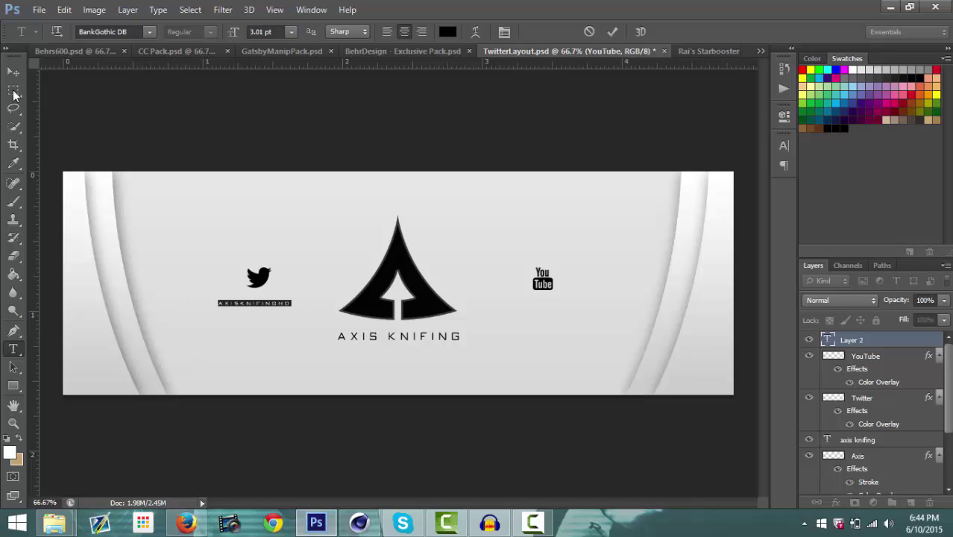
left_click(12, 71)
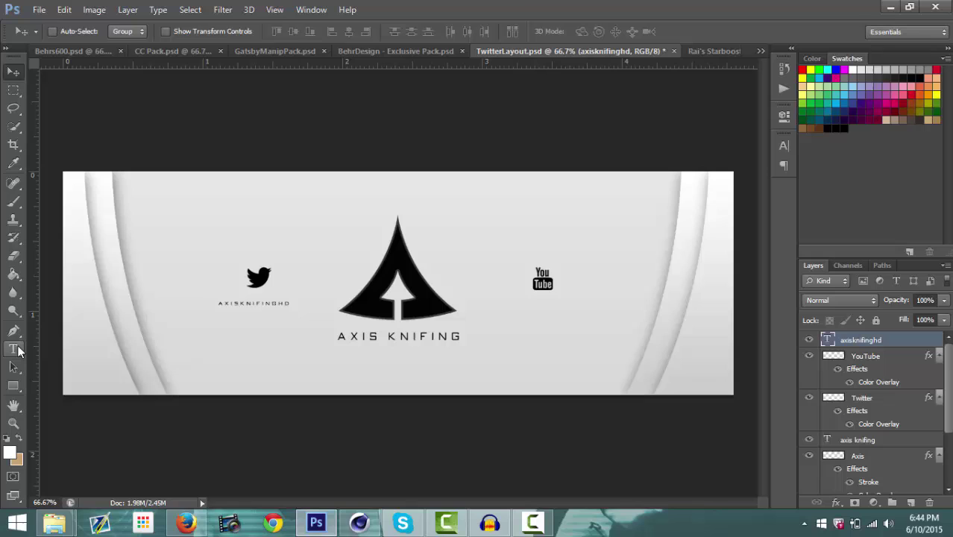
left_click(15, 349)
double_click(261, 301)
left_click(234, 35)
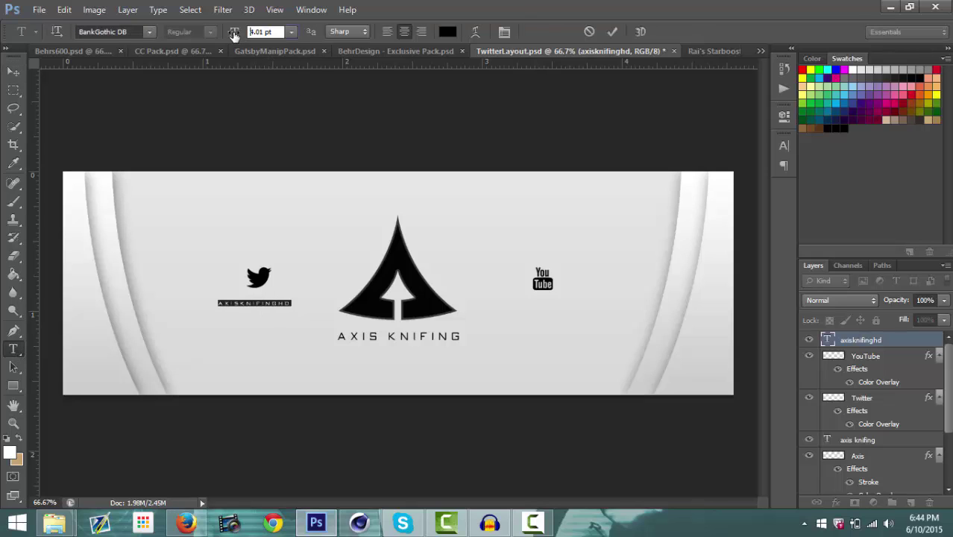
key("Up")
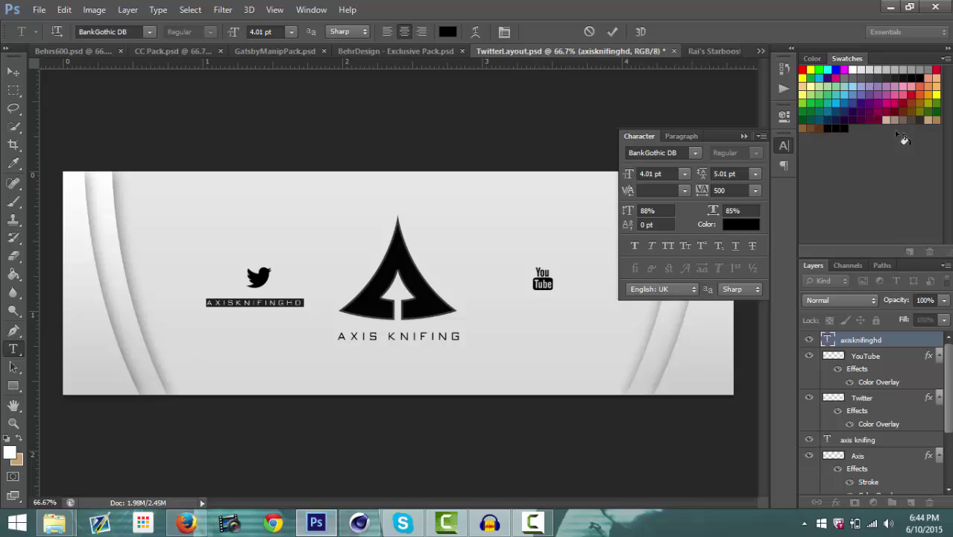
left_click(744, 189)
type("258")
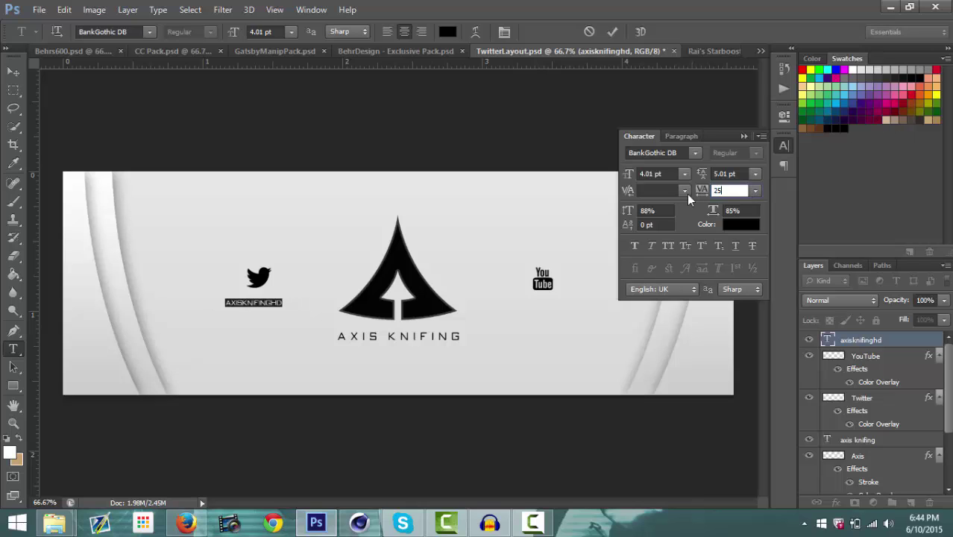
key("Return")
key("ctrl+Return")
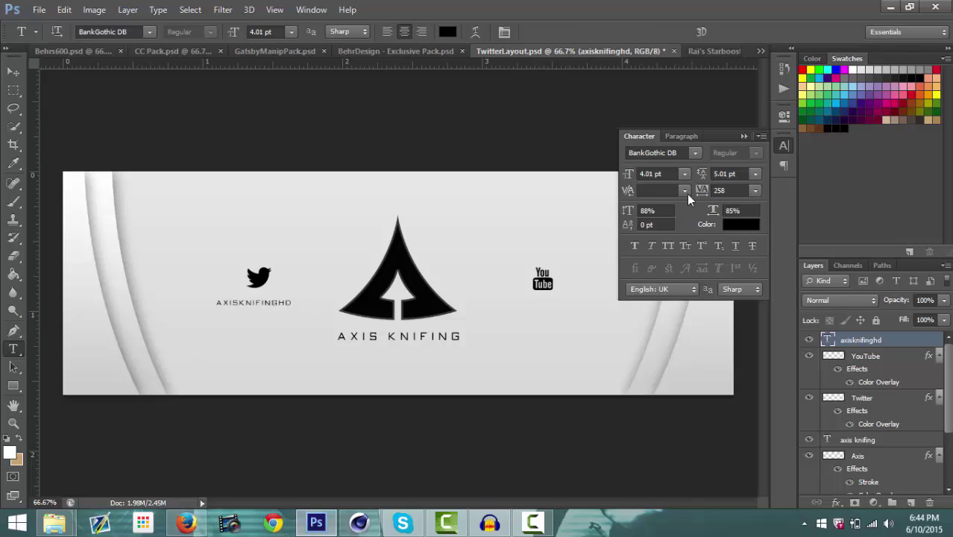
Step: Enlarge the handle to 5.01 pt and nudge it slightly right into position
double_click(252, 303)
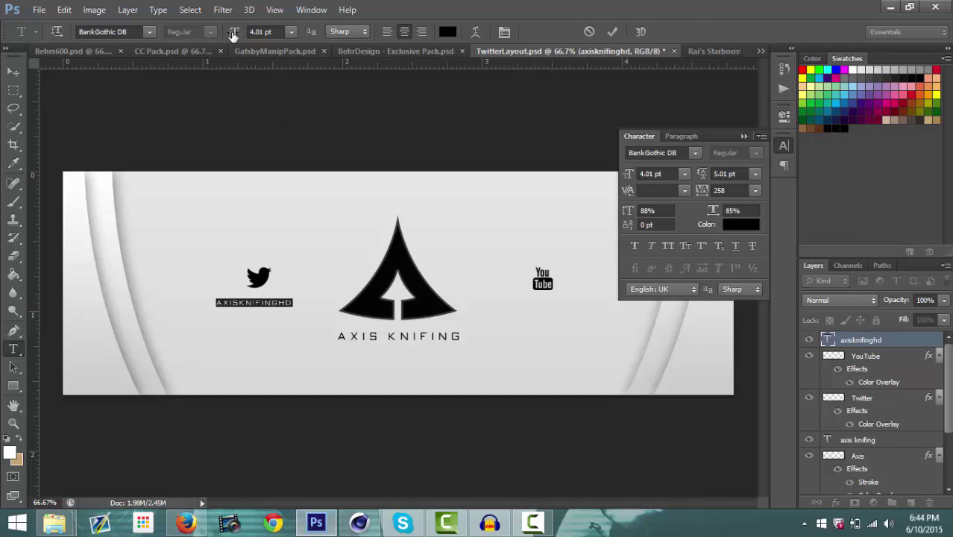
left_click_drag(234, 37, 238, 37)
left_click(9, 75)
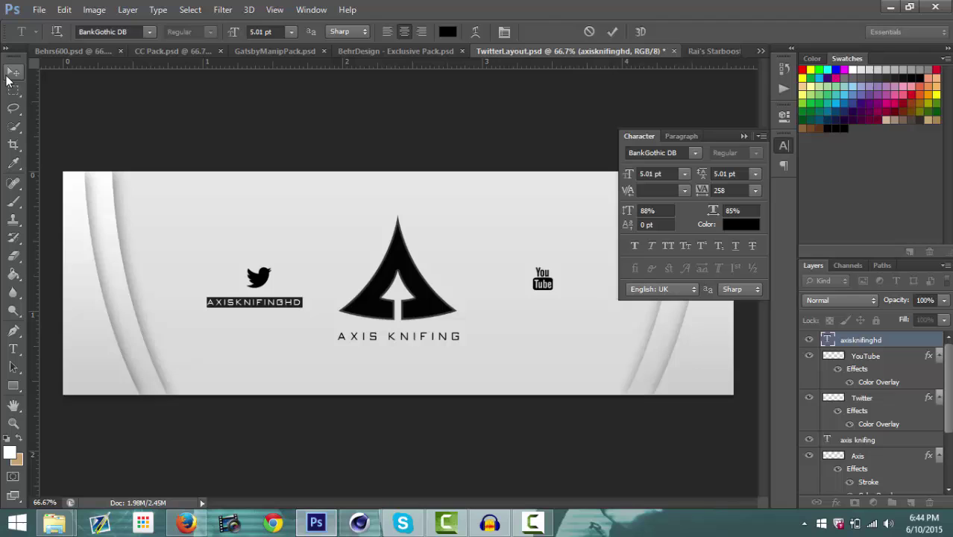
key("Right")
key("Right")
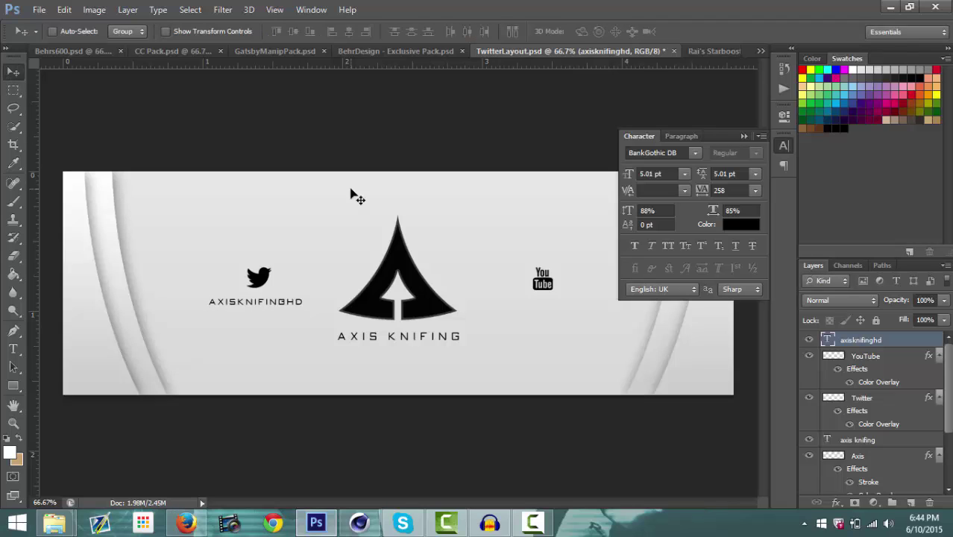
left_click(744, 137)
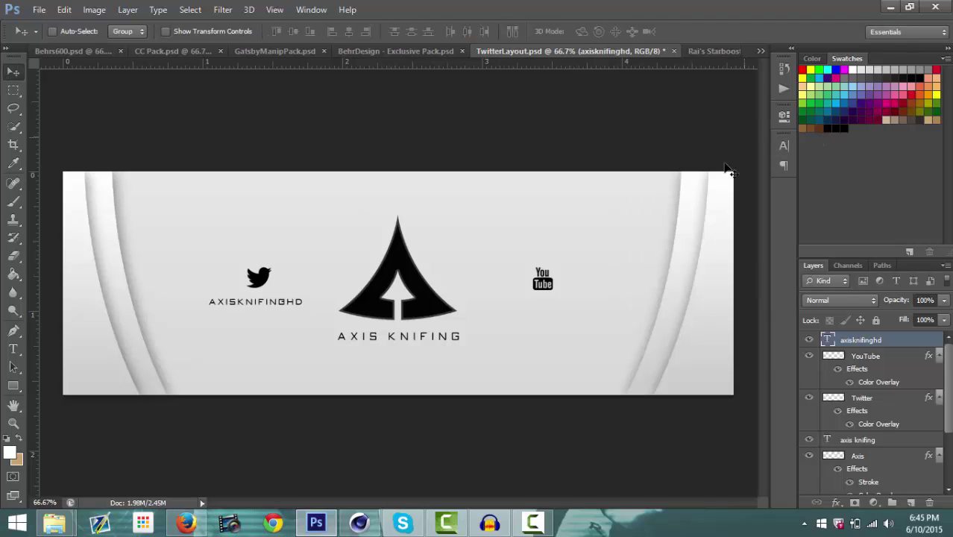
key("Right")
key("Right")
key("Right")
key("Right")
key("Right")
key("Right")
key("Right")
key("Right")
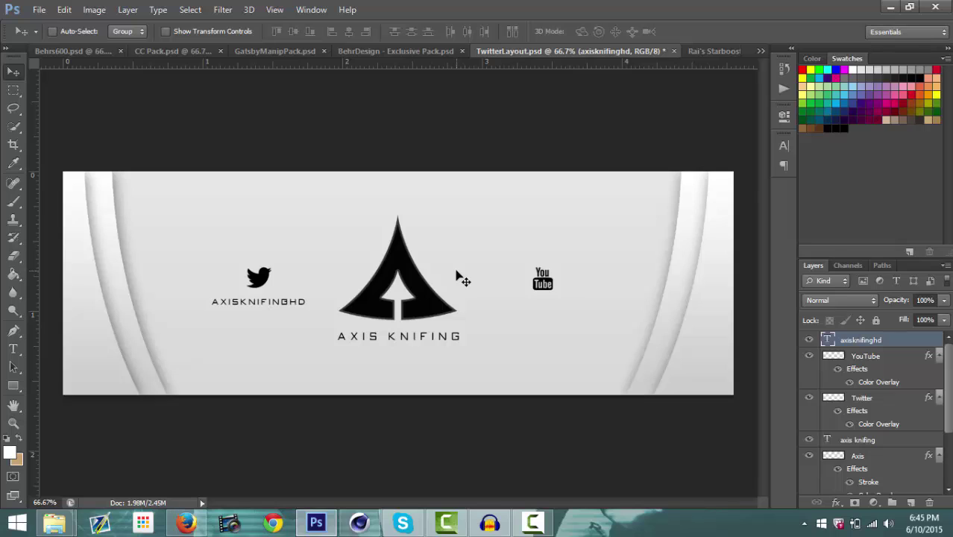
key("Left")
Step: Duplicate the handle label and place the copy under the YouTube icon
key("ctrl+j")
left_click_drag(261, 320, 544, 341)
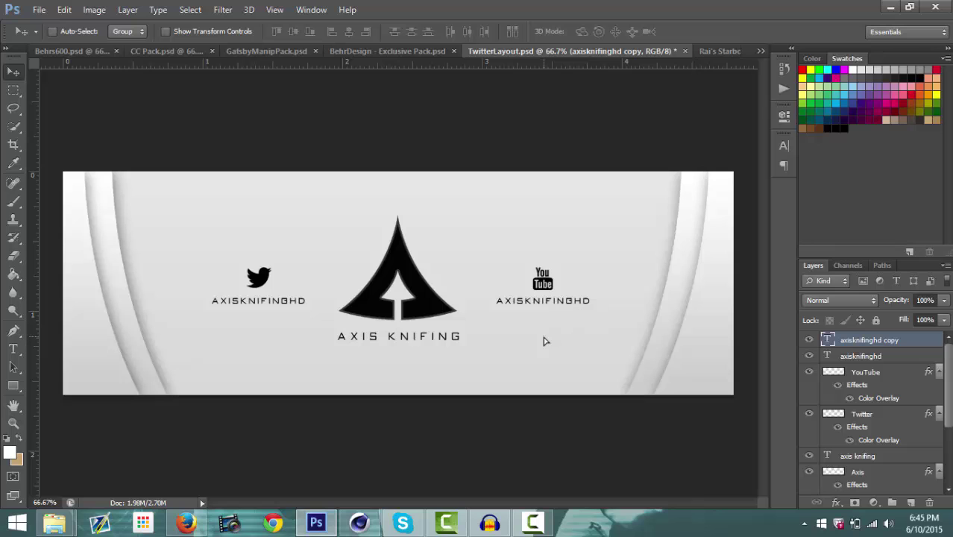
key("Left")
key("Left")
key("Left")
Step: Search Twitter for 'axis', view the Axis Knifing profile, then return to Photoshop
left_click(186, 522)
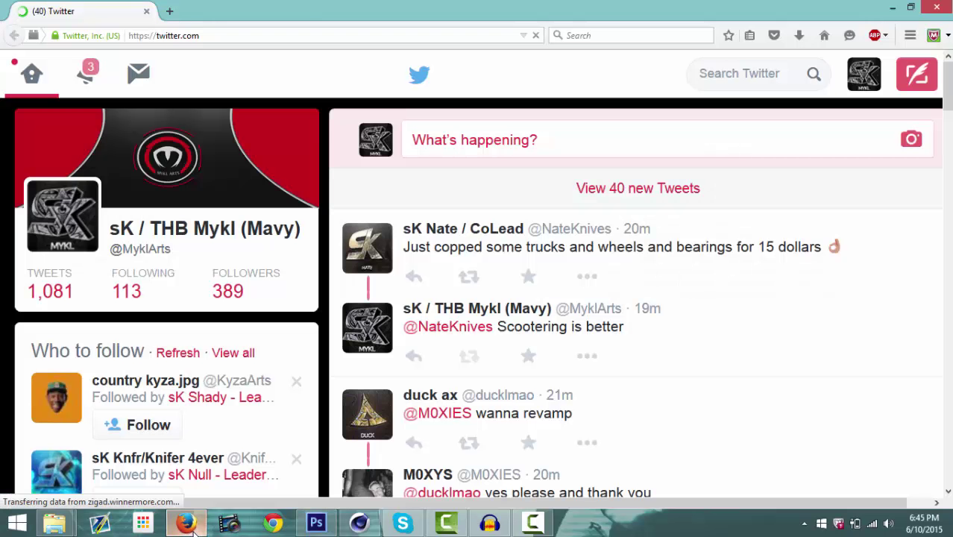
left_click(740, 75)
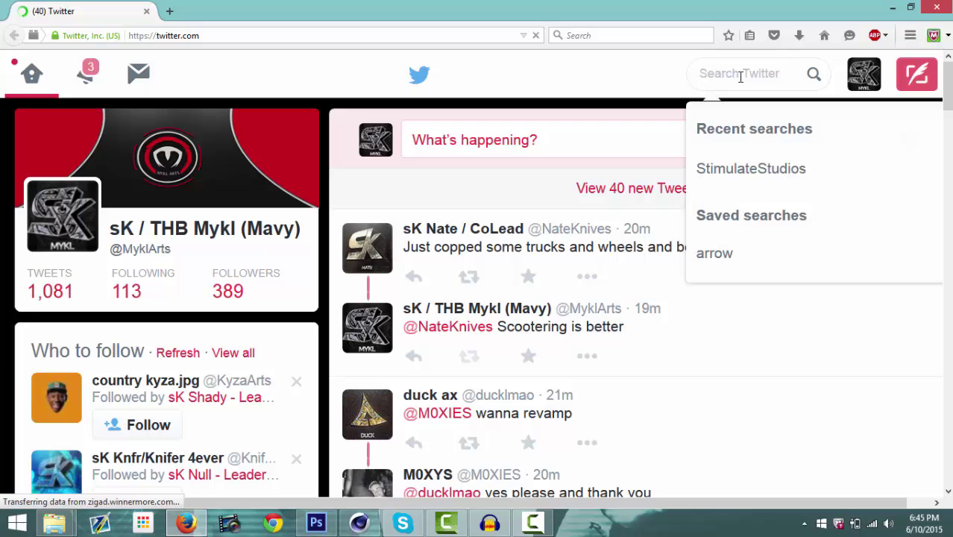
type("axis")
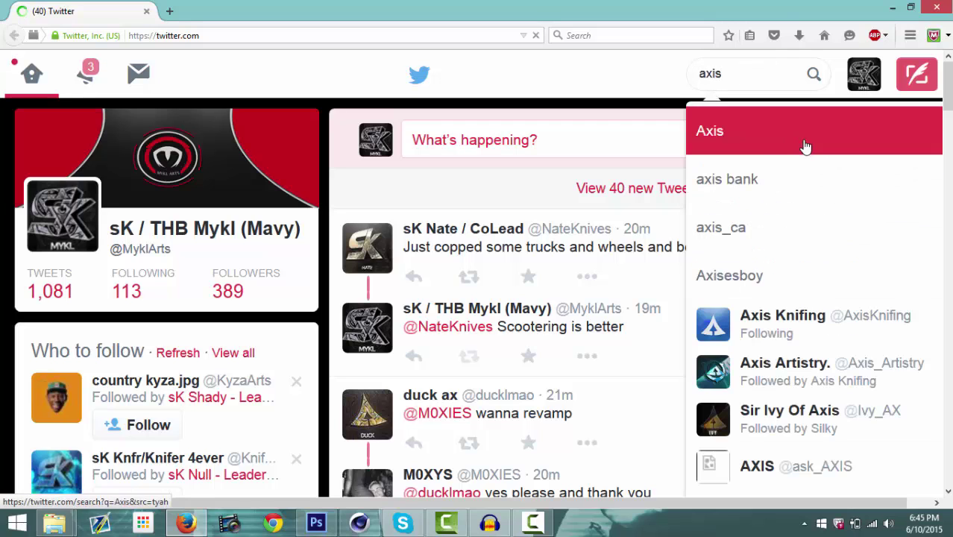
left_click(777, 321)
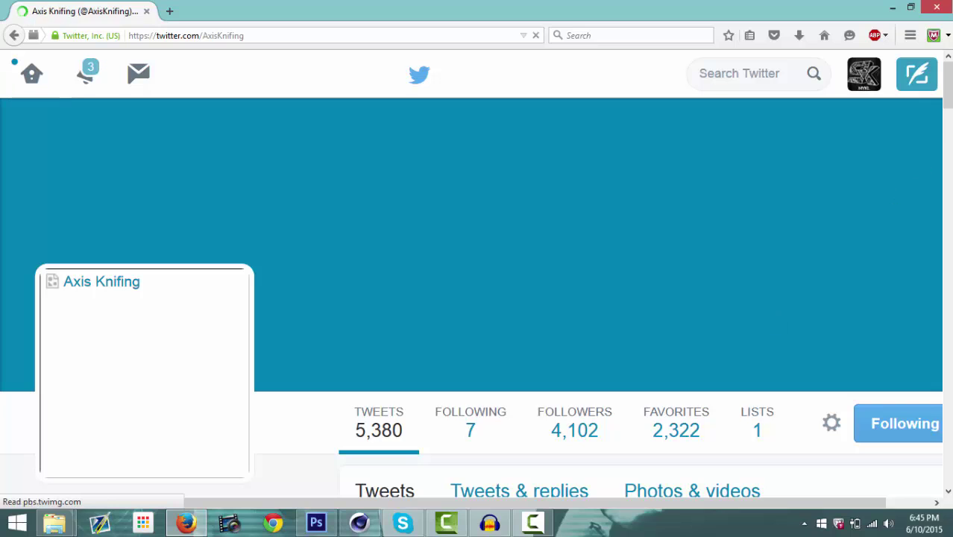
scroll(952, 113, "down", 5)
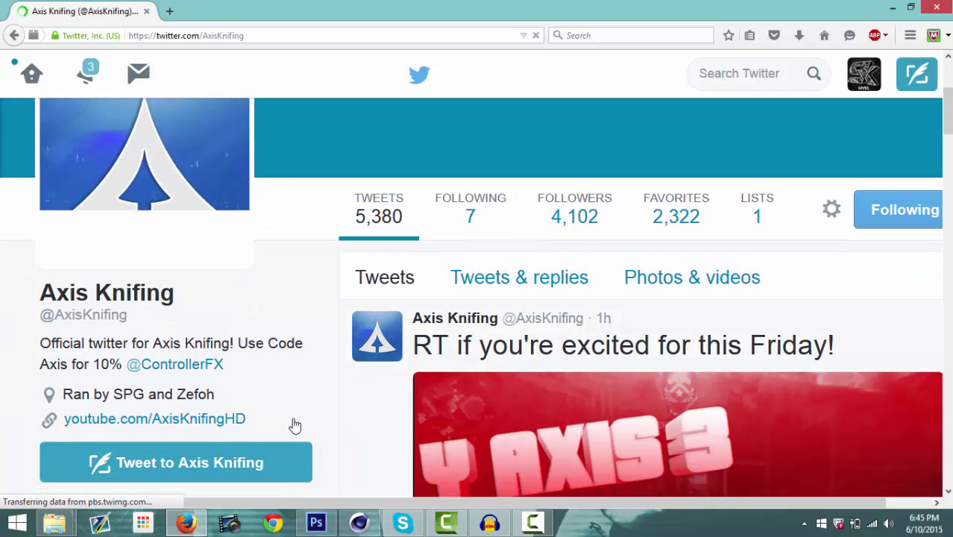
left_click(196, 523)
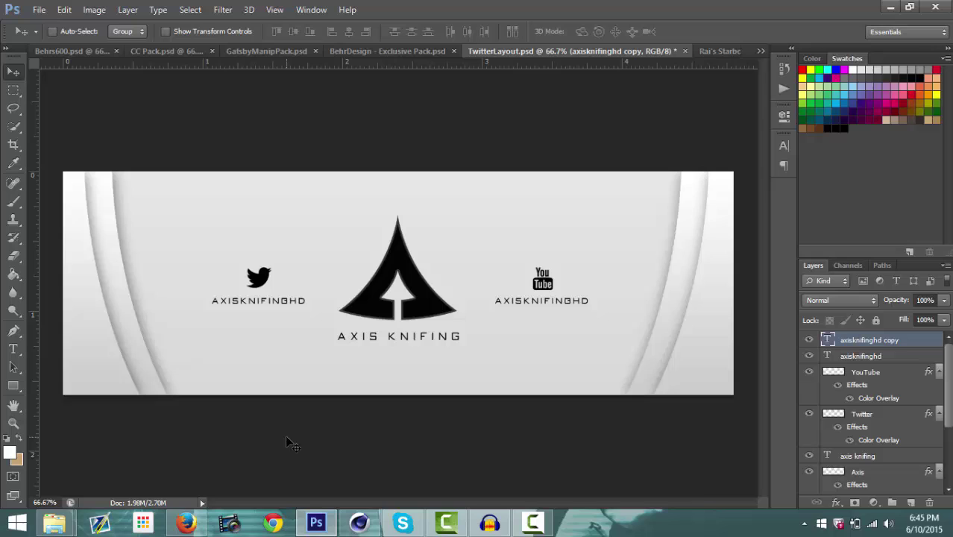
Step: Delete the trailing 'HD' so the Twitter label reads AXISKNIFING
left_click(13, 348)
left_click_drag(289, 300, 316, 303)
key("BackSpace")
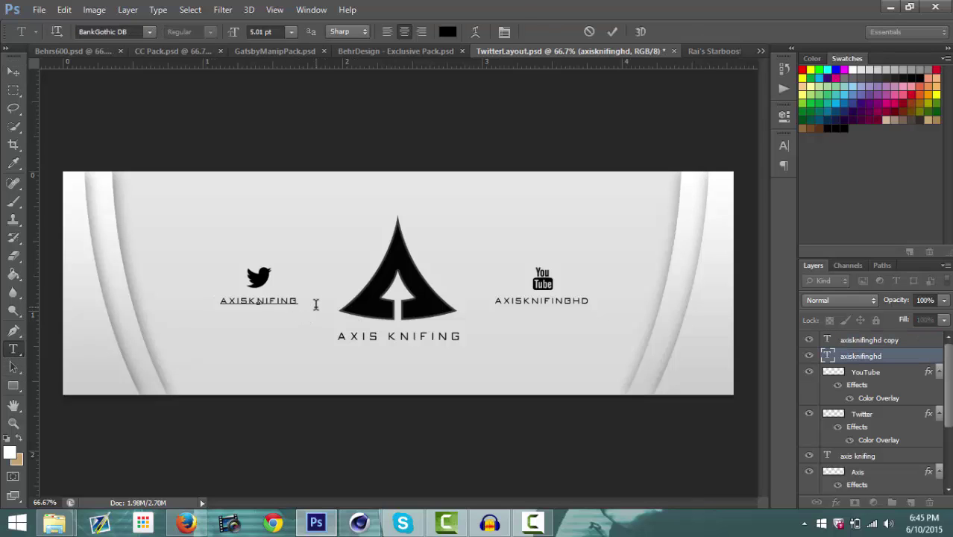
left_click(12, 71)
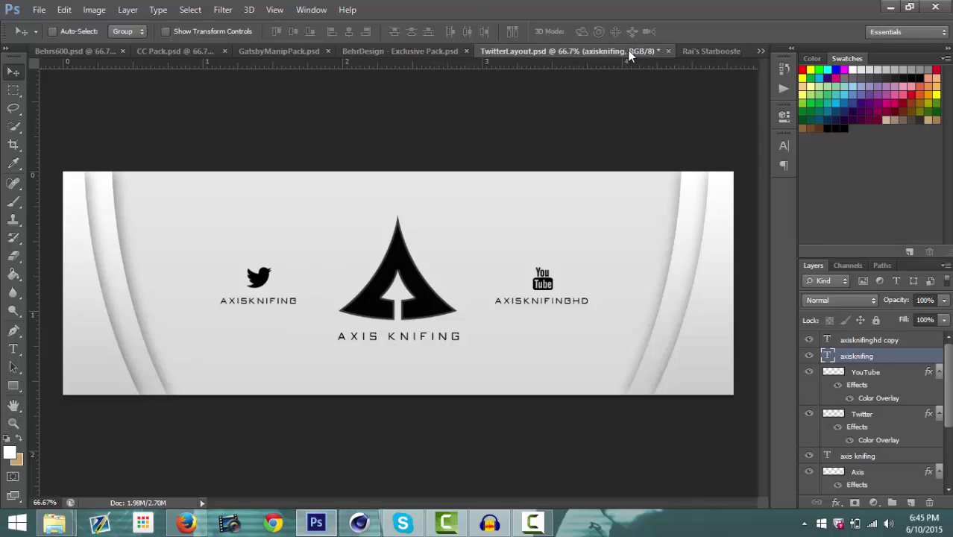
Step: In GatsbyManipPack, expand and show the Tempatures group and select Layer 129
left_click(295, 52)
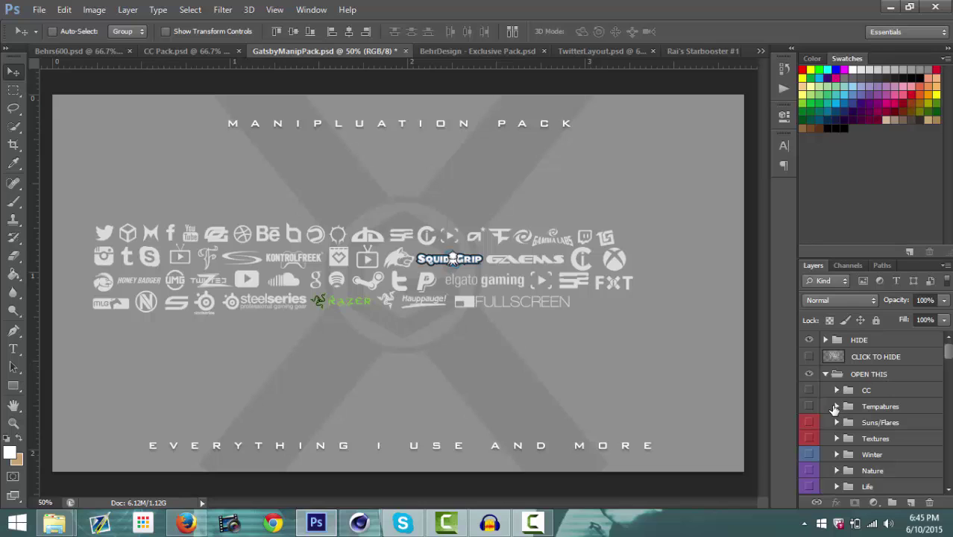
left_click(836, 409)
left_click(836, 406)
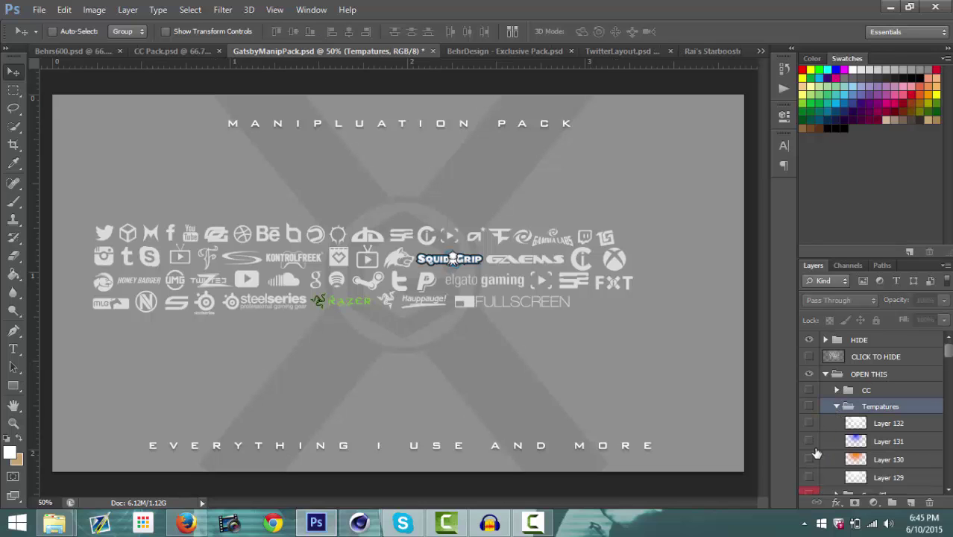
left_click(809, 406)
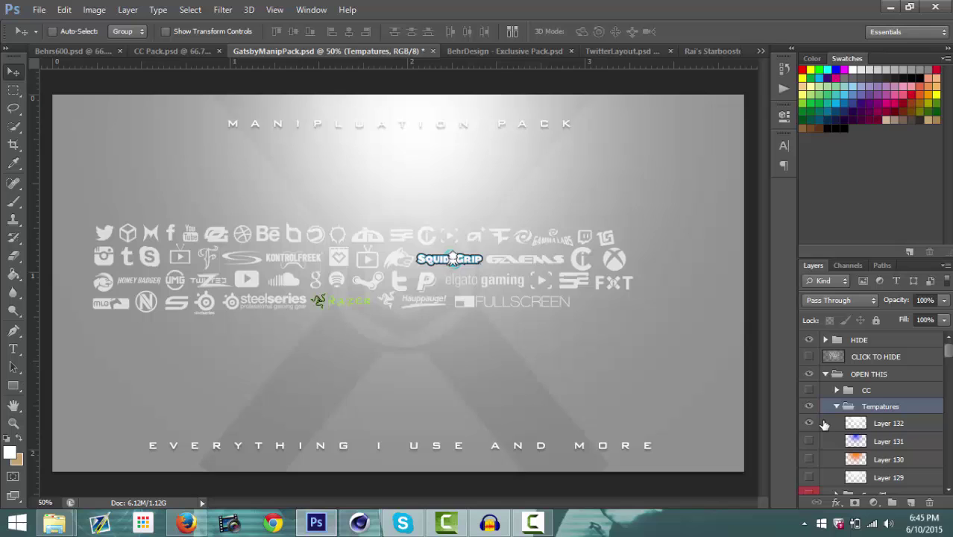
left_click(810, 477)
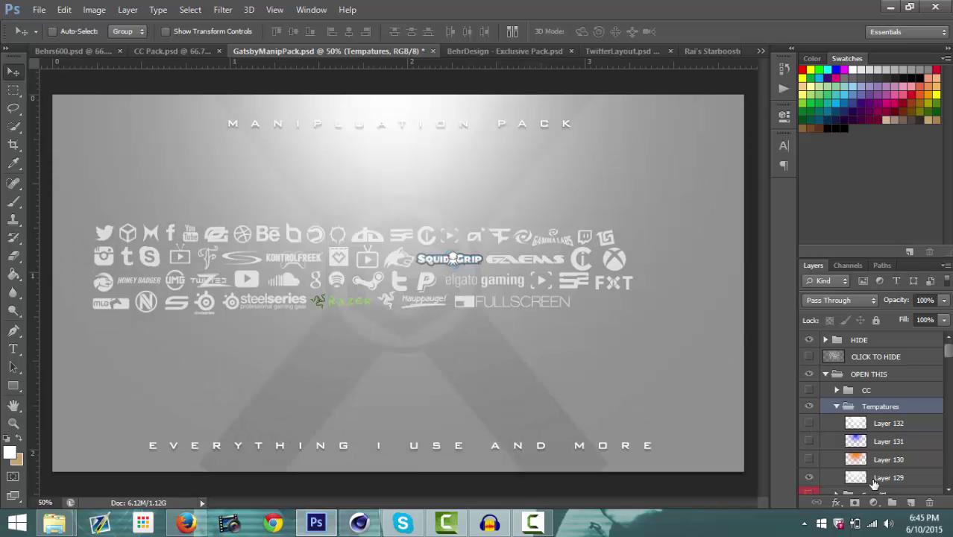
left_click(874, 481)
Step: Drag Layer 129 into the TwitterLayout banner and place it just above Background
left_click(497, 53)
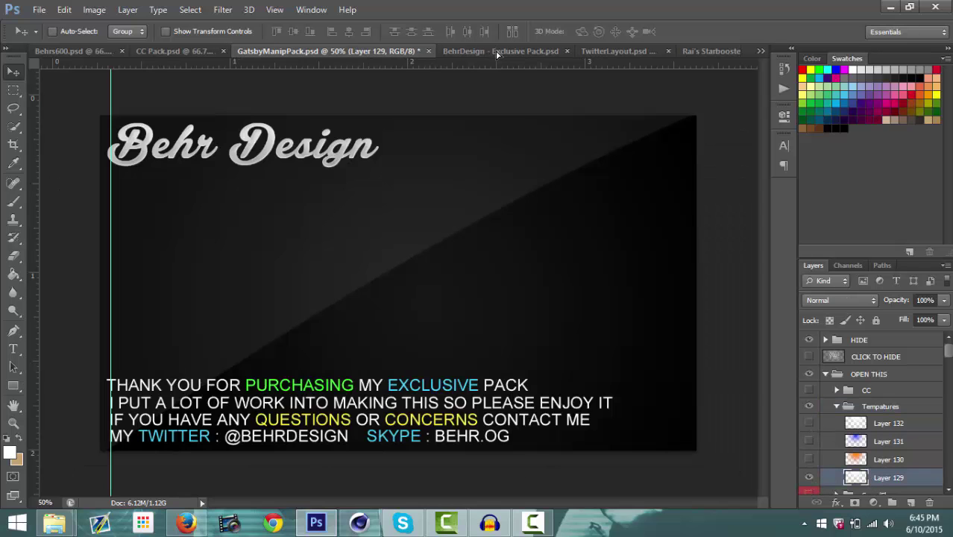
left_click(619, 50)
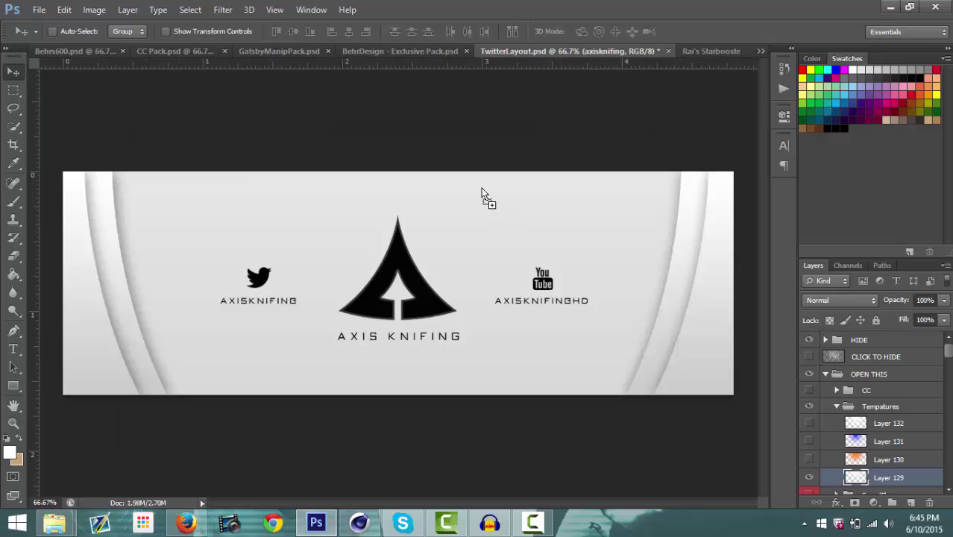
left_click_drag(481, 193, 391, 192)
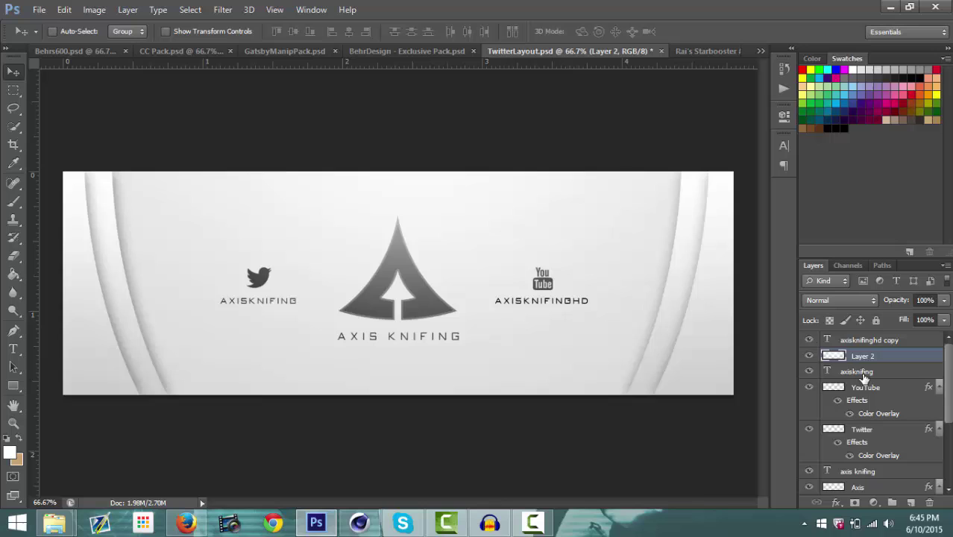
left_click_drag(863, 358, 869, 479)
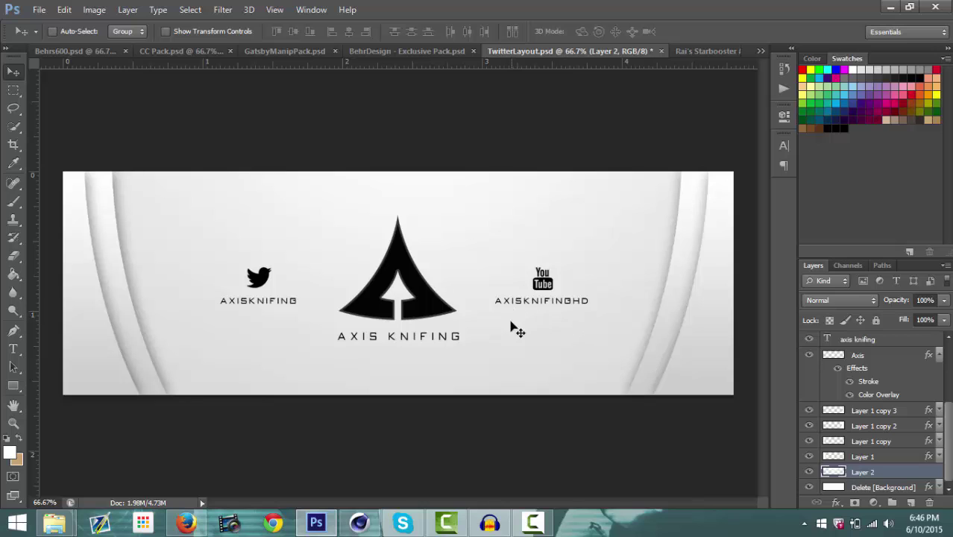
Step: Drag the Layer 2 light overlay lower on the banner canvas
left_click_drag(510, 326, 521, 230)
left_click(529, 520)
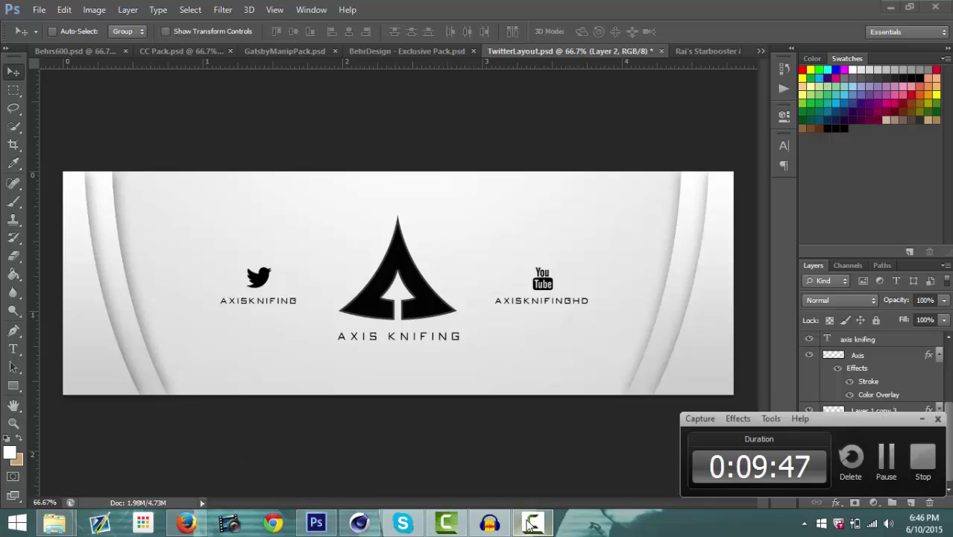